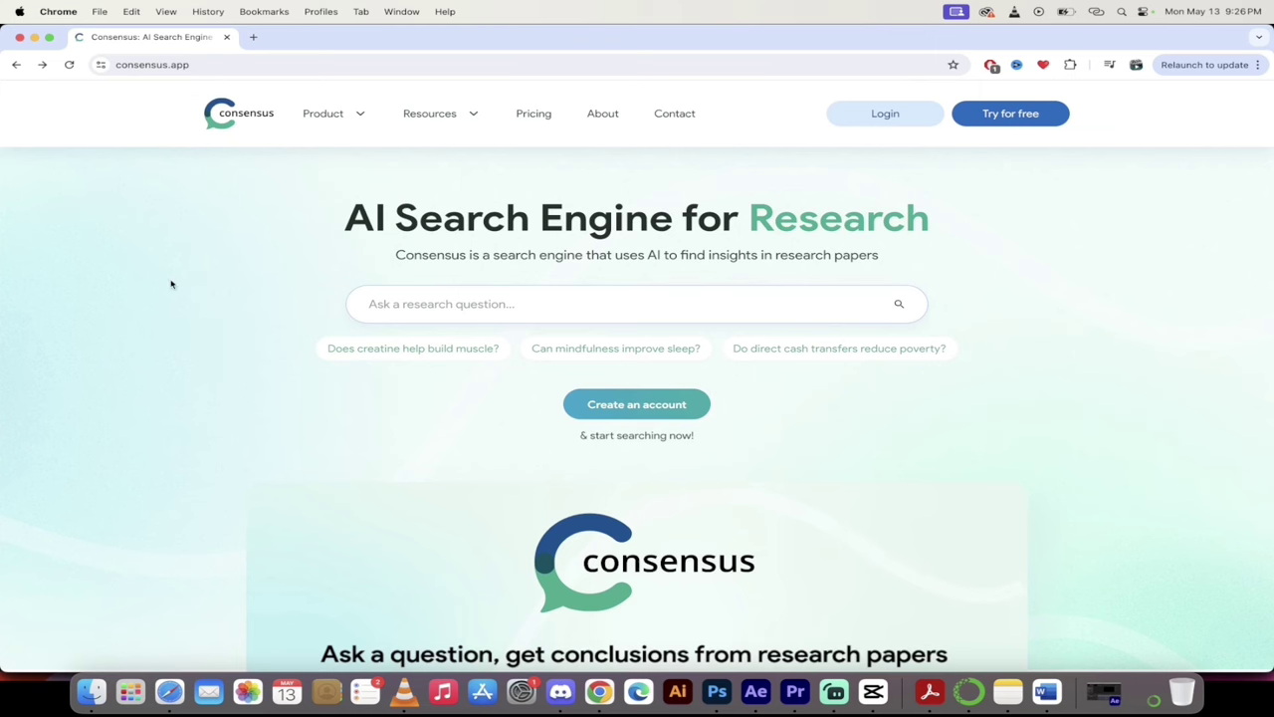
- Log in to Consensus from its home page to reach the research search page
{"action": "key", "text": "super+l"}
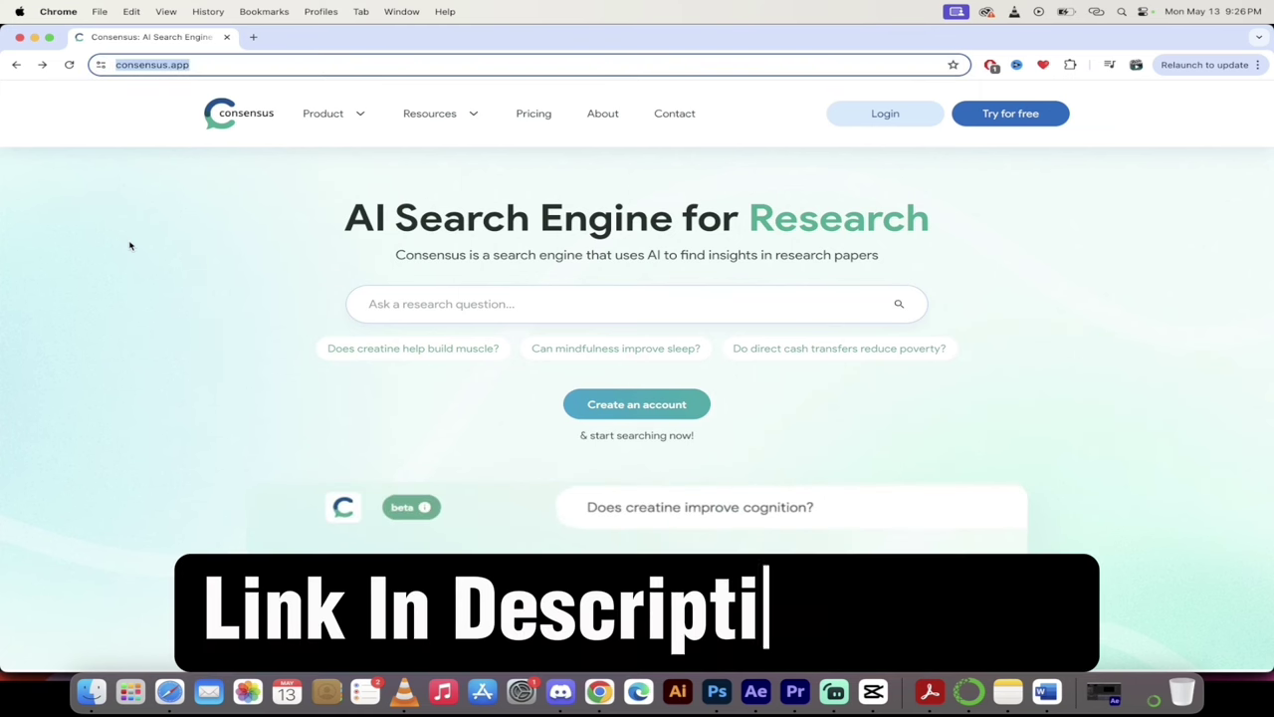
{"action": "left_click", "coordinate": [159, 293]}
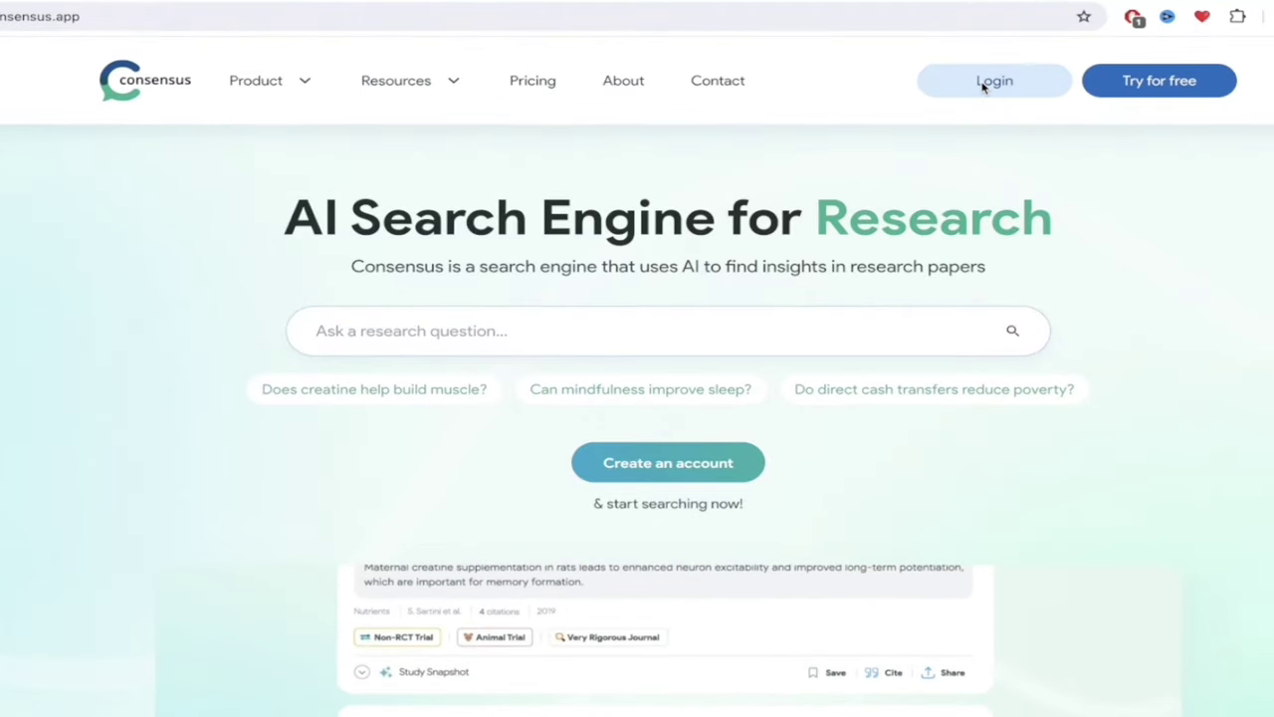
{"action": "left_click", "coordinate": [982, 86]}
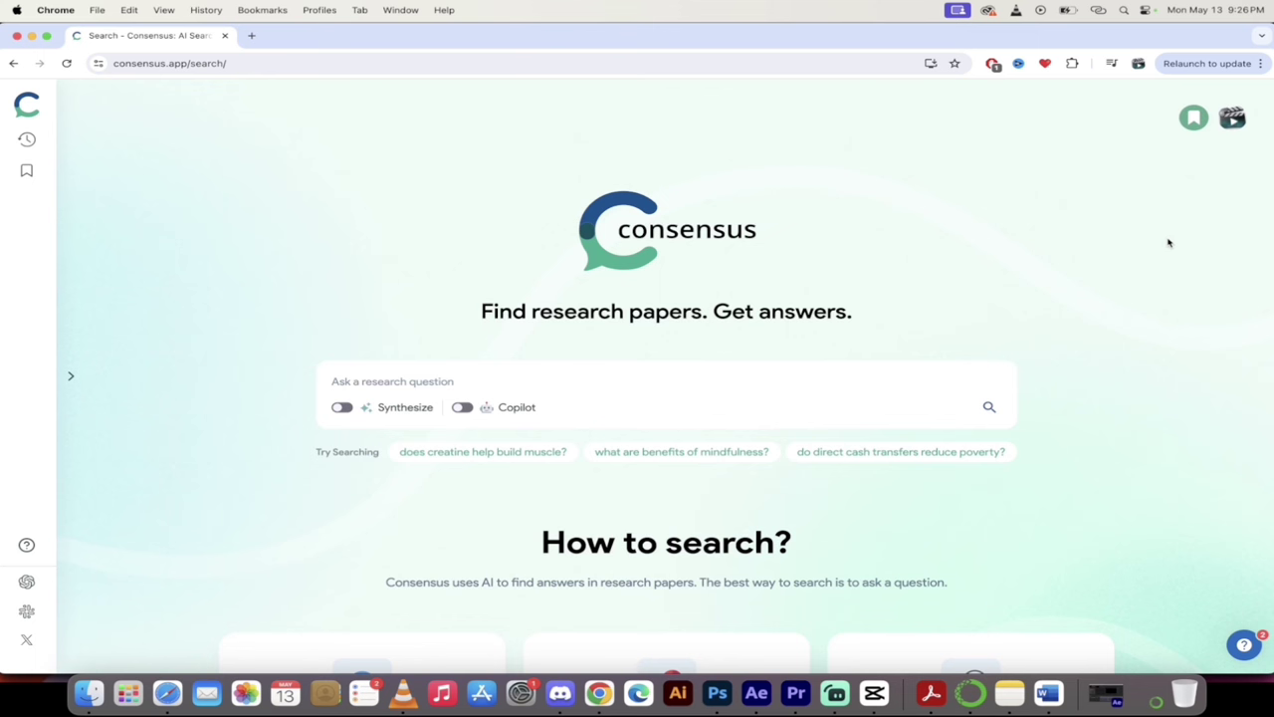
- Run the suggested research question "Does fact checking enhance media credibility?" with Synthesize and Copilot off
{"action": "left_click", "coordinate": [425, 384]}
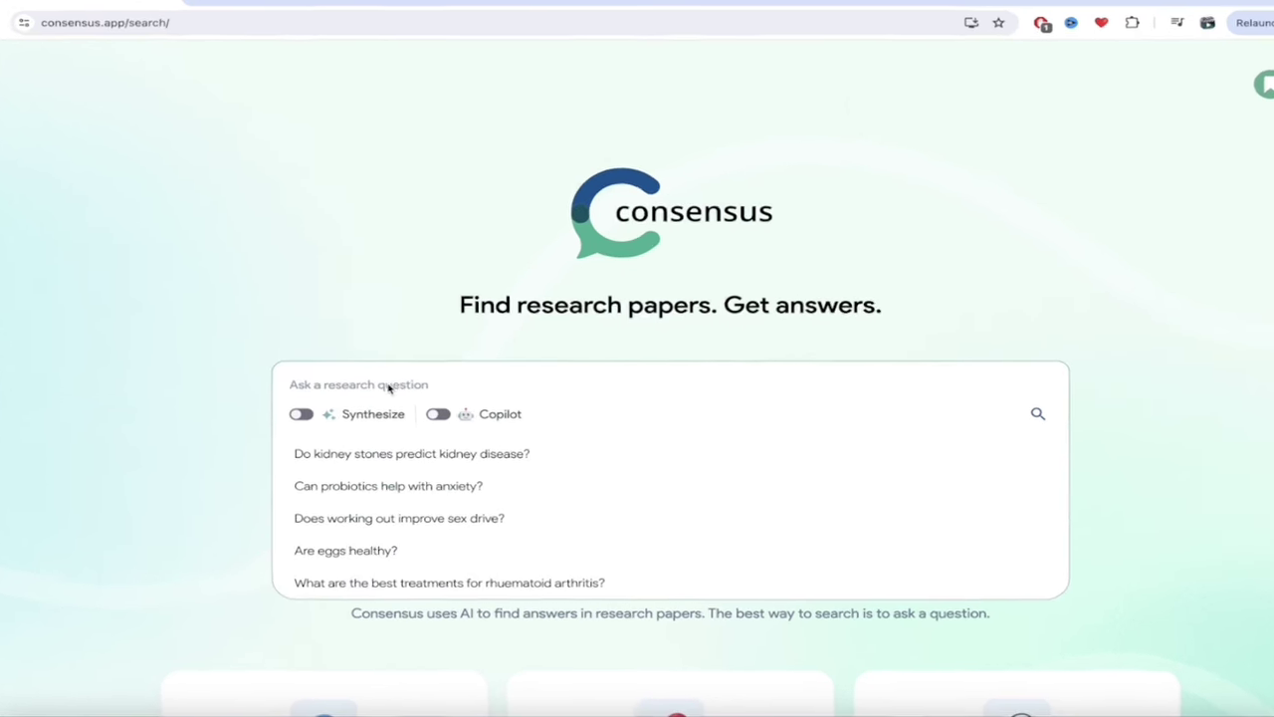
{"action": "left_click", "coordinate": [219, 389]}
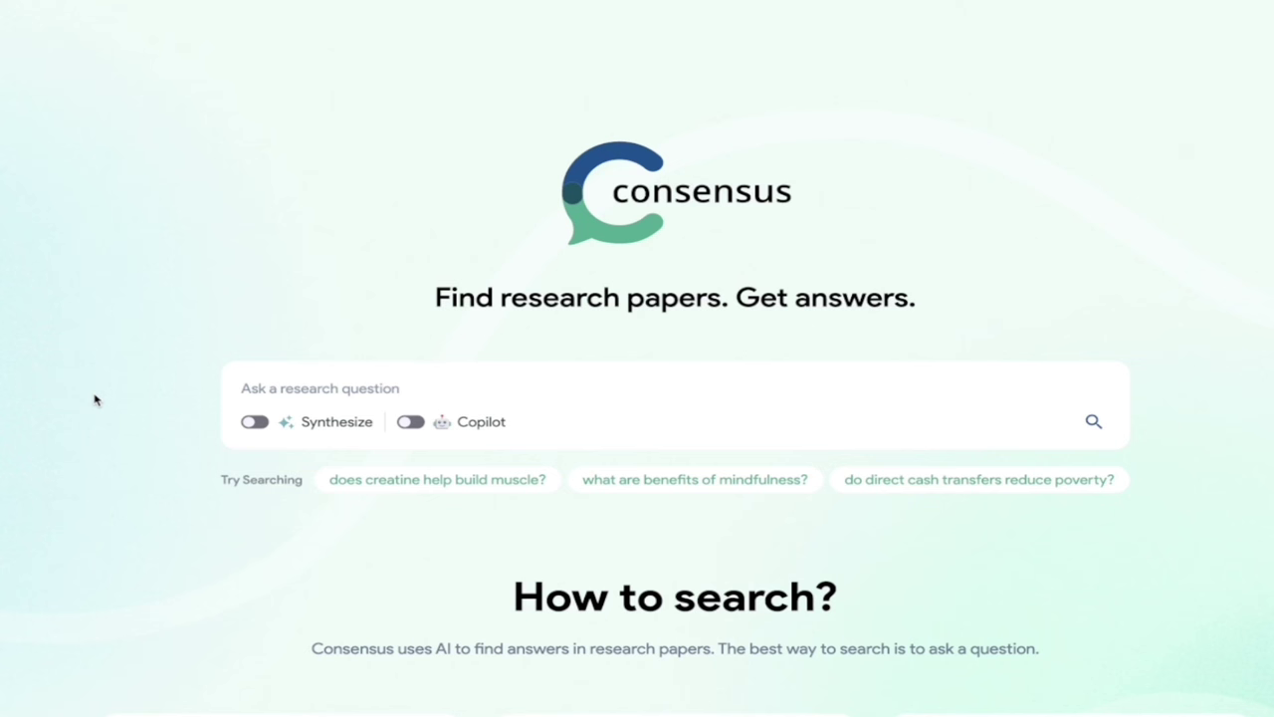
{"action": "left_click", "coordinate": [311, 389]}
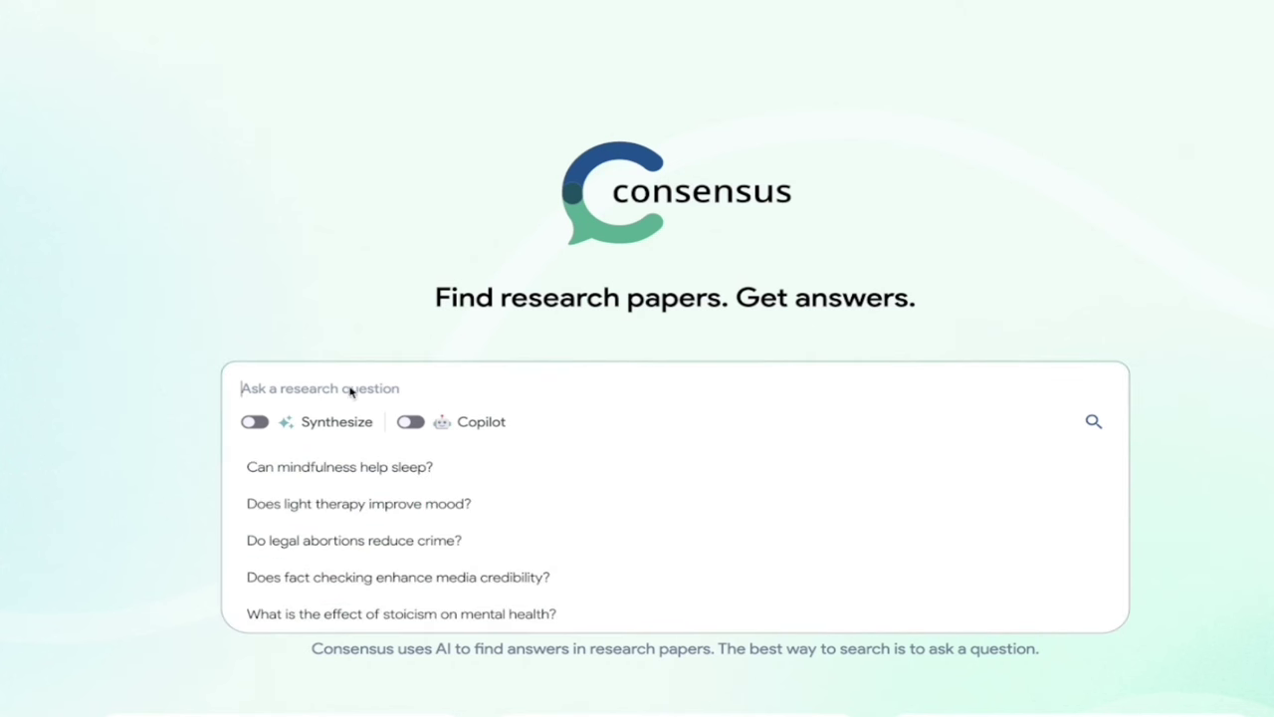
{"action": "scroll", "coordinate": [312, 397], "scroll_direction": "down", "scroll_amount": 1}
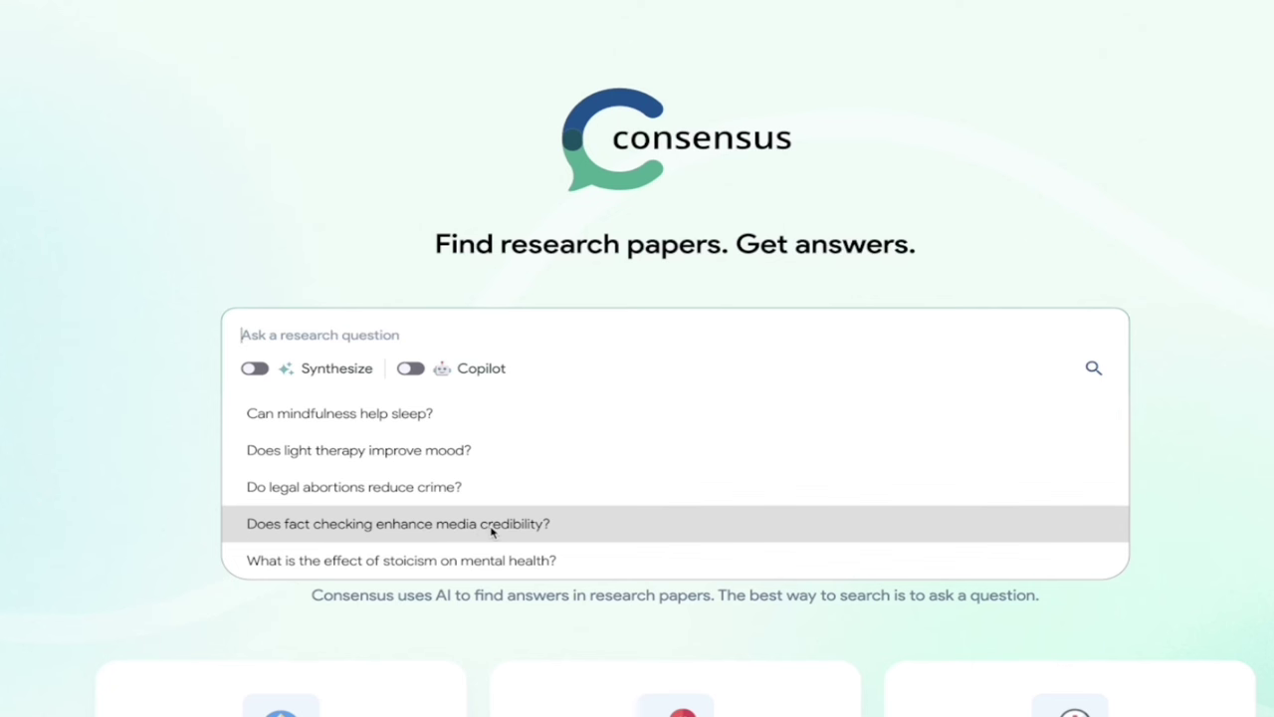
{"action": "left_click", "coordinate": [491, 532]}
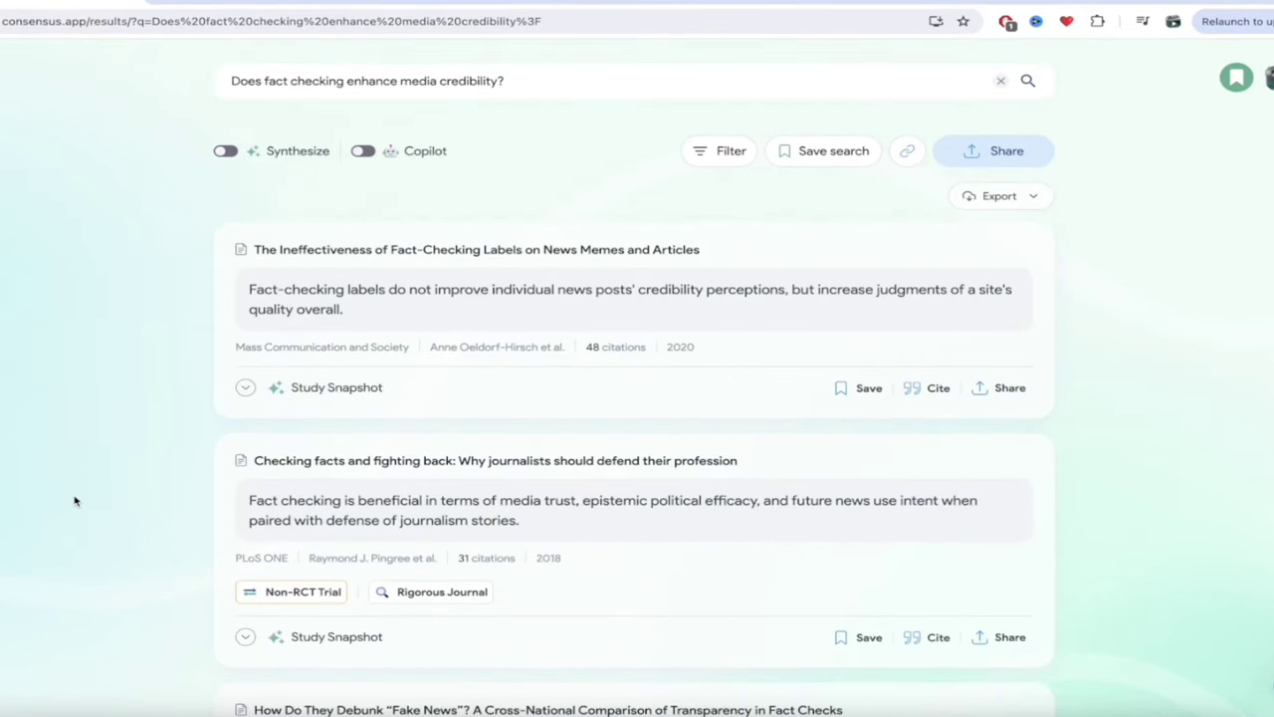
- Highlight and read the finding of the first result, "The Ineffectiveness of Fact-Checking Labels on News Memes and Articles"
{"action": "scroll", "coordinate": [74, 500], "scroll_direction": "down", "scroll_amount": 1}
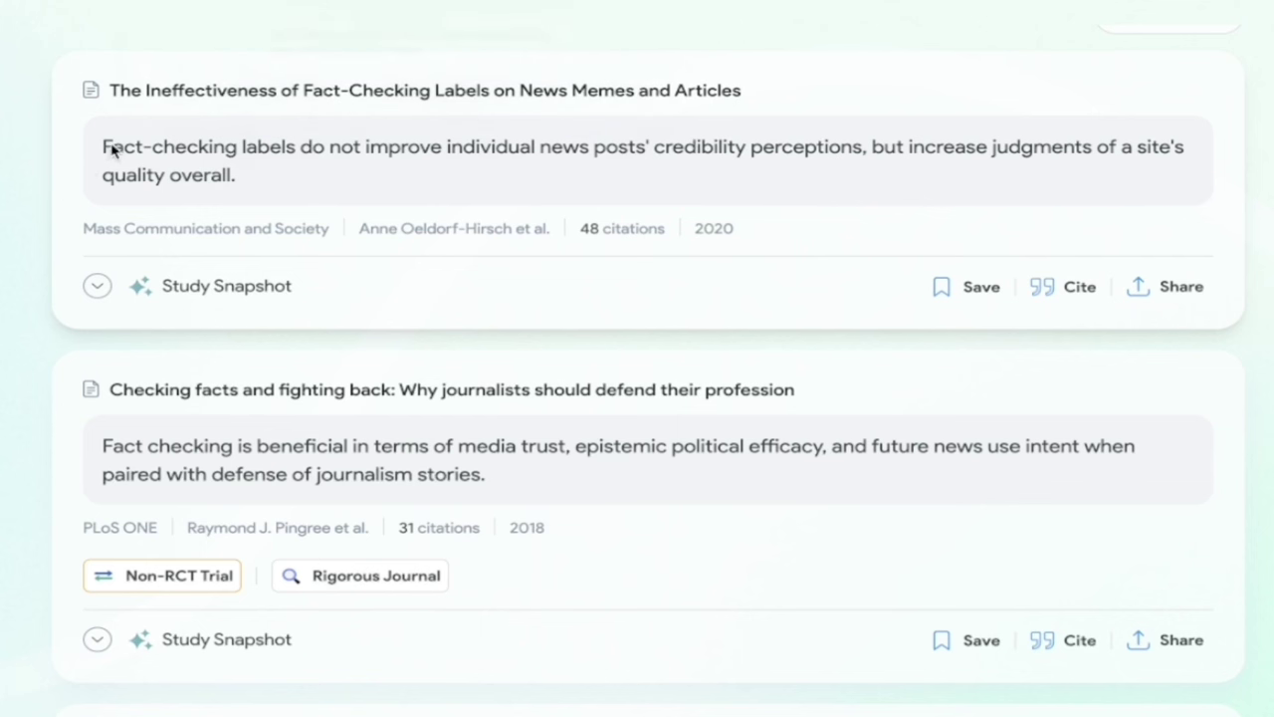
{"action": "left_click_drag", "start_coordinate": [103, 146], "coordinate": [239, 179]}
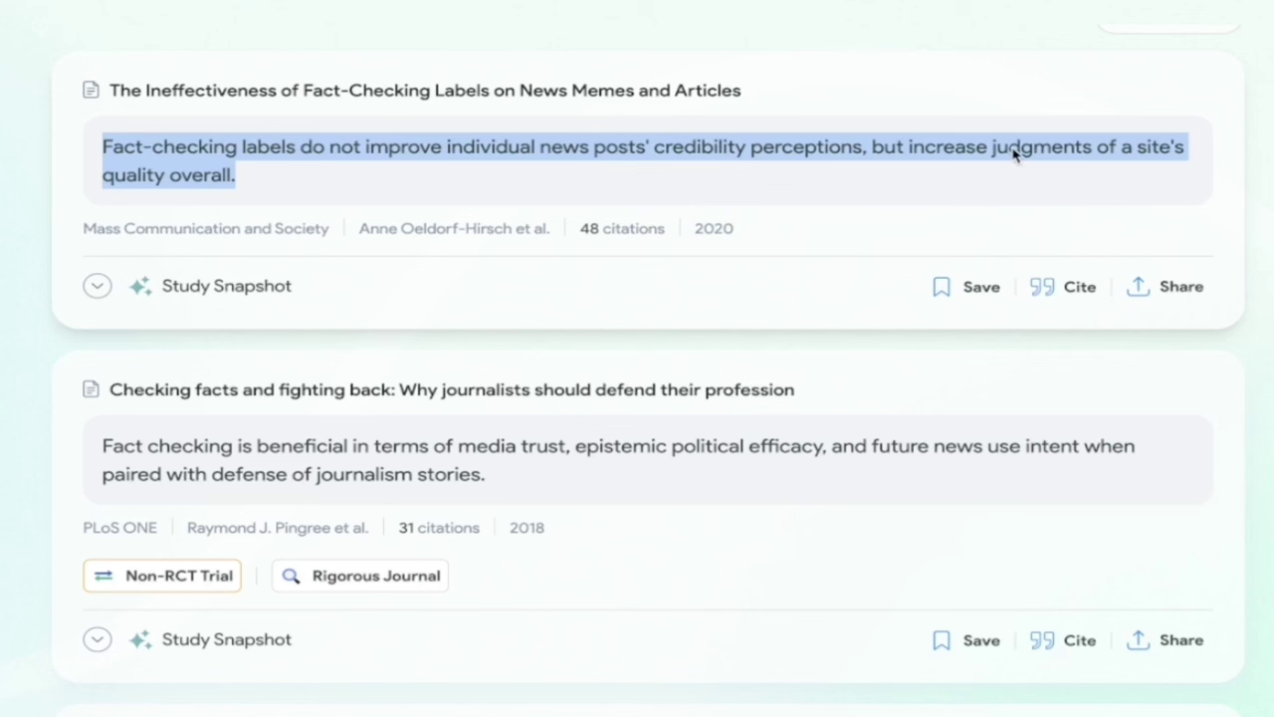
{"action": "left_click", "coordinate": [2, 214]}
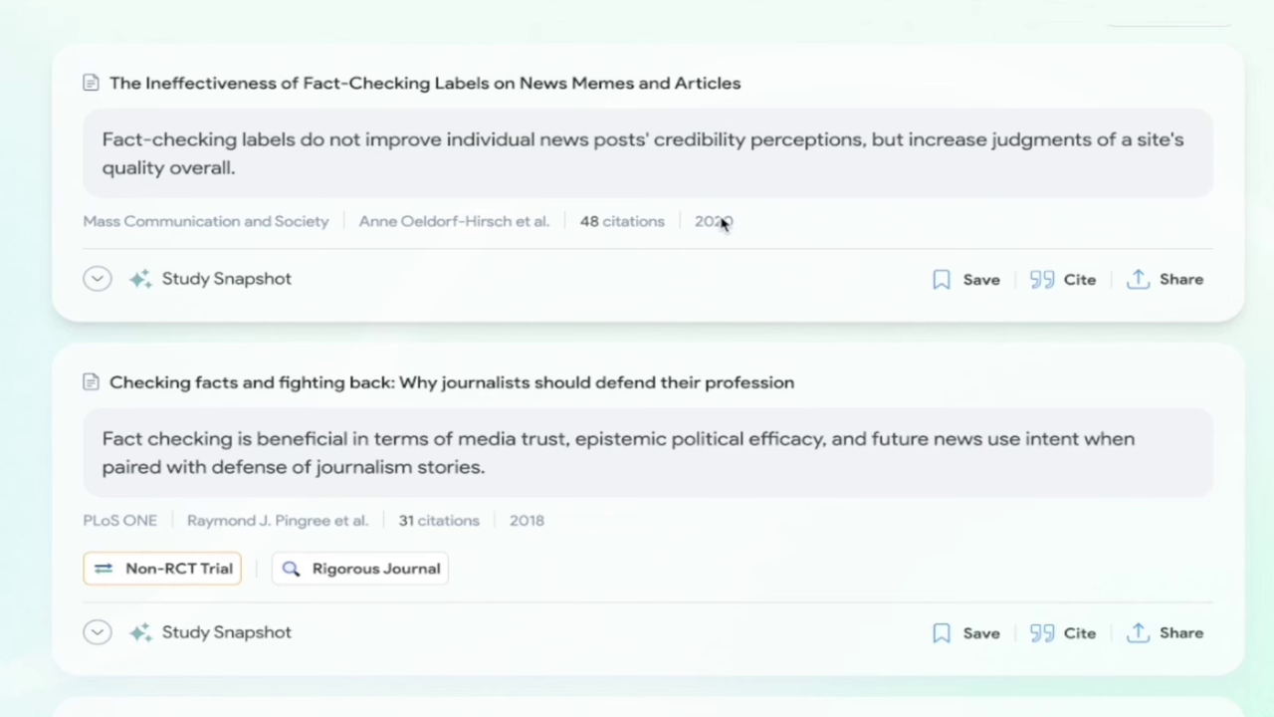
- Save the first result to a new list named "Does fact checking enhance media credibility?"
{"action": "scroll", "coordinate": [791, 255], "scroll_direction": "down", "scroll_amount": 2}
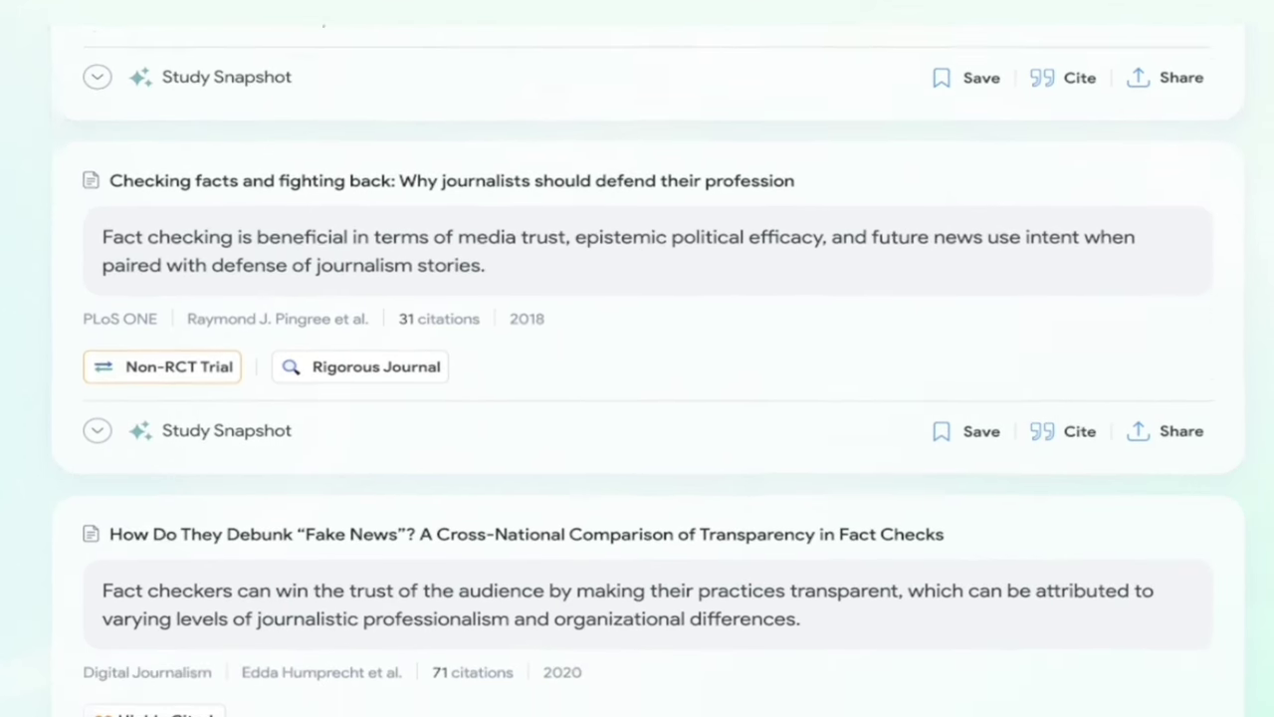
{"action": "scroll", "coordinate": [966, 134], "scroll_direction": "up", "scroll_amount": 1}
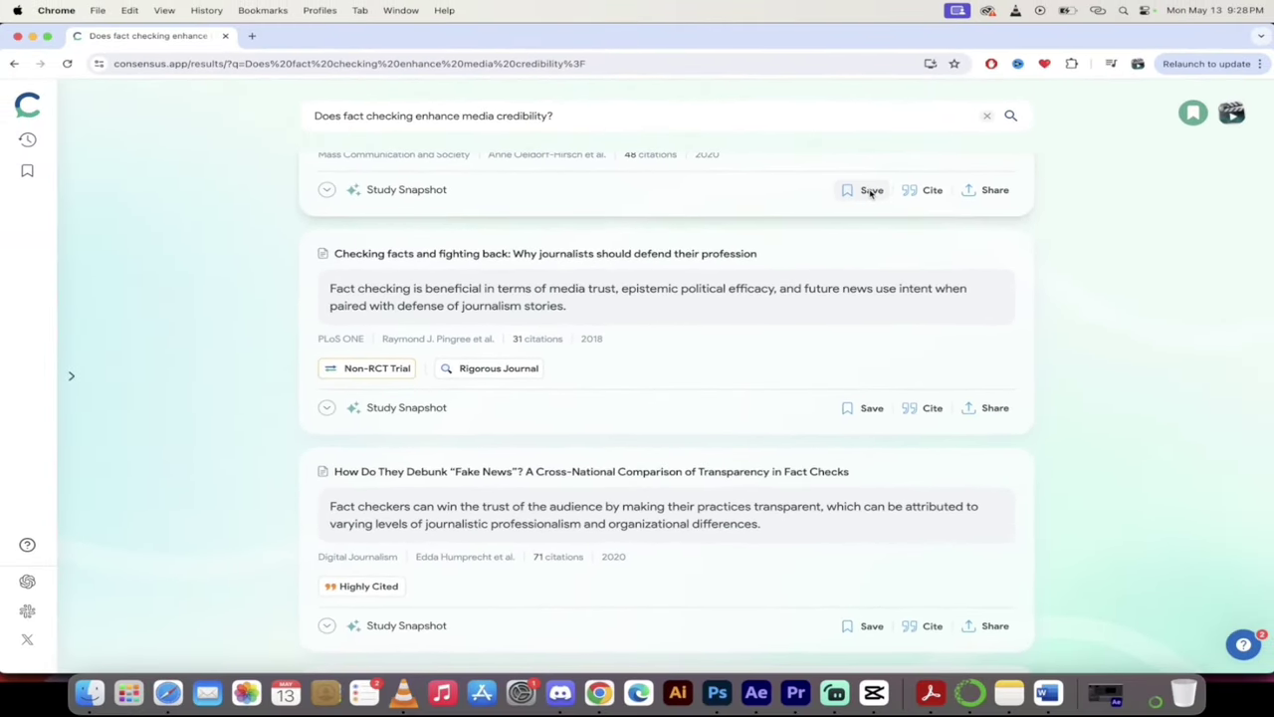
{"action": "left_click", "coordinate": [870, 192]}
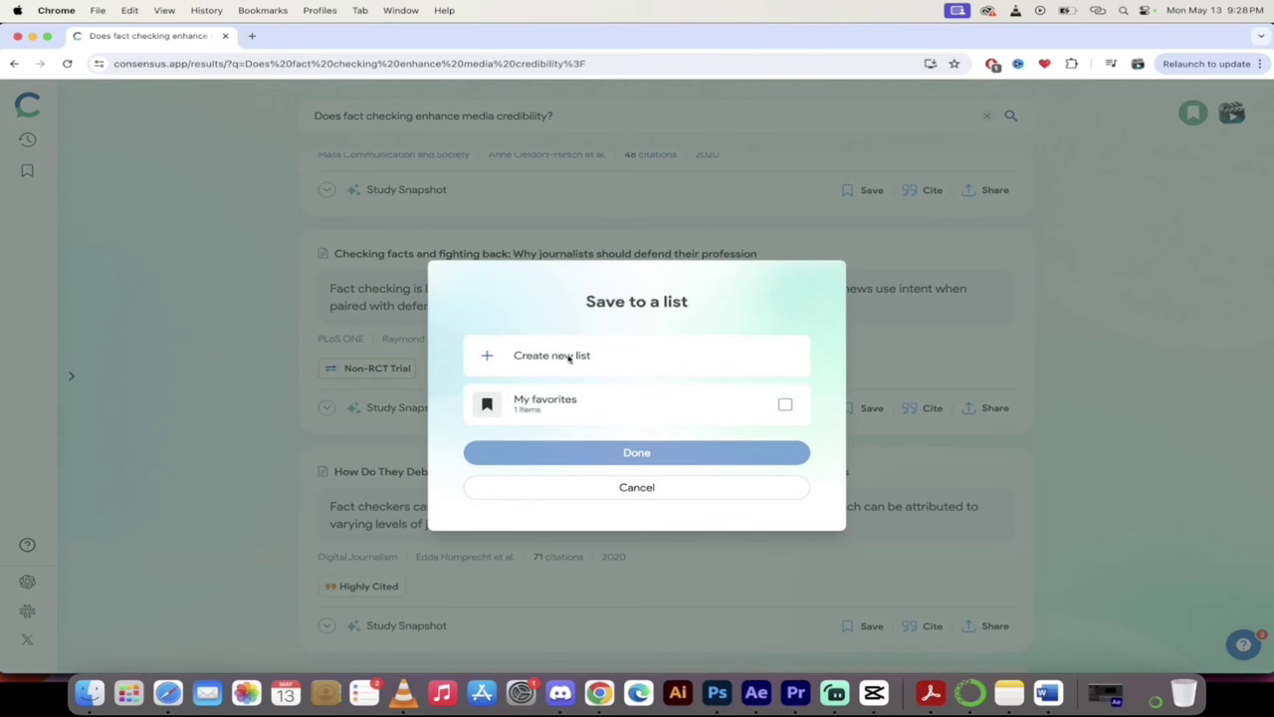
{"action": "left_click", "coordinate": [580, 359]}
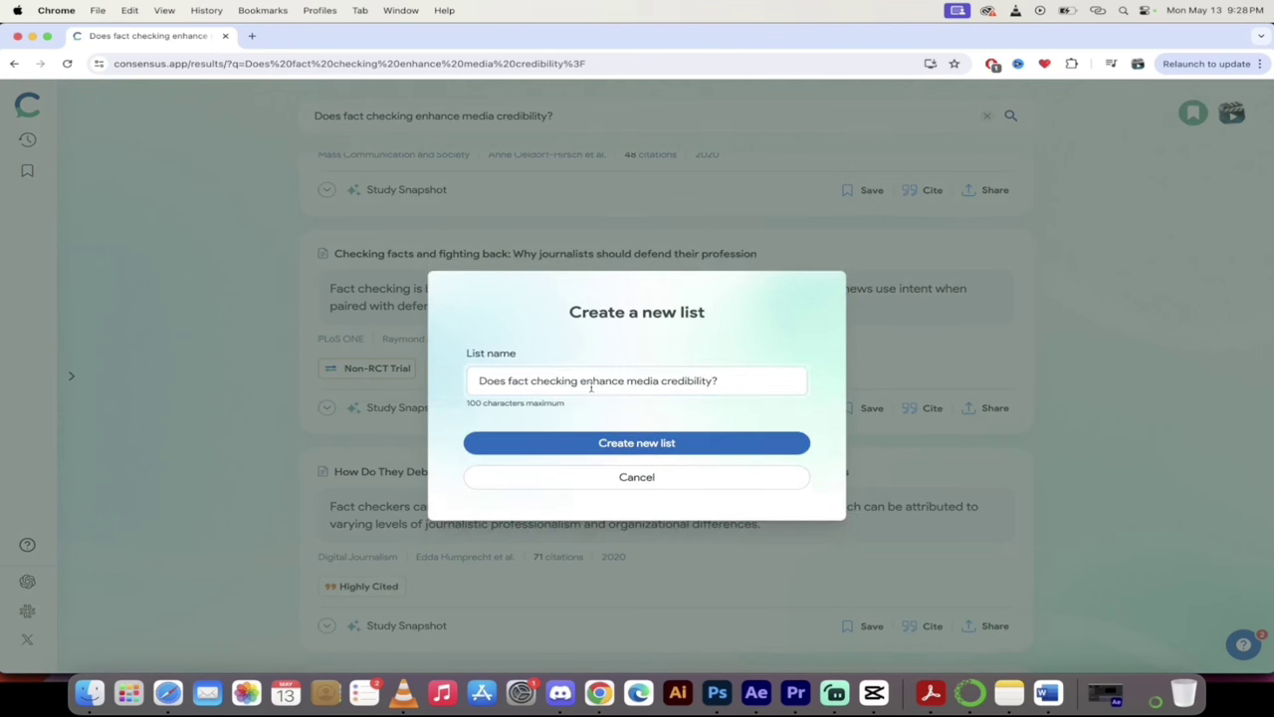
{"action": "left_click", "coordinate": [627, 445]}
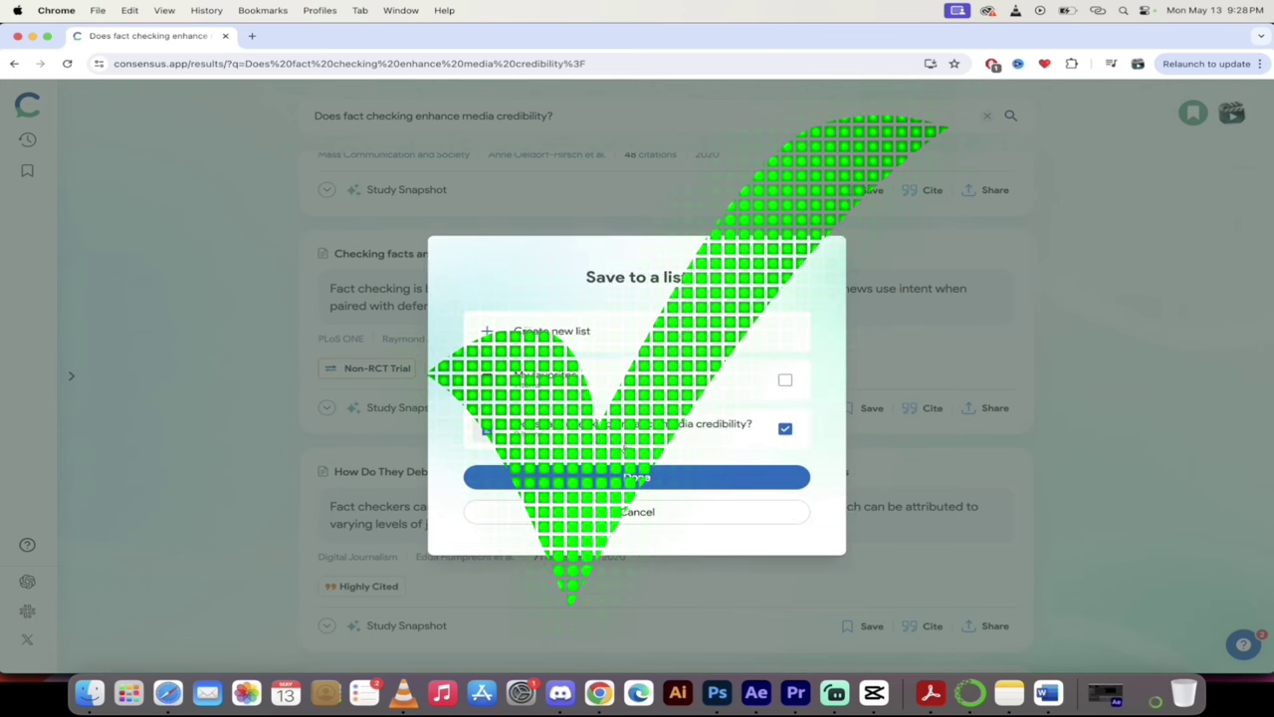
{"action": "left_click", "coordinate": [633, 485]}
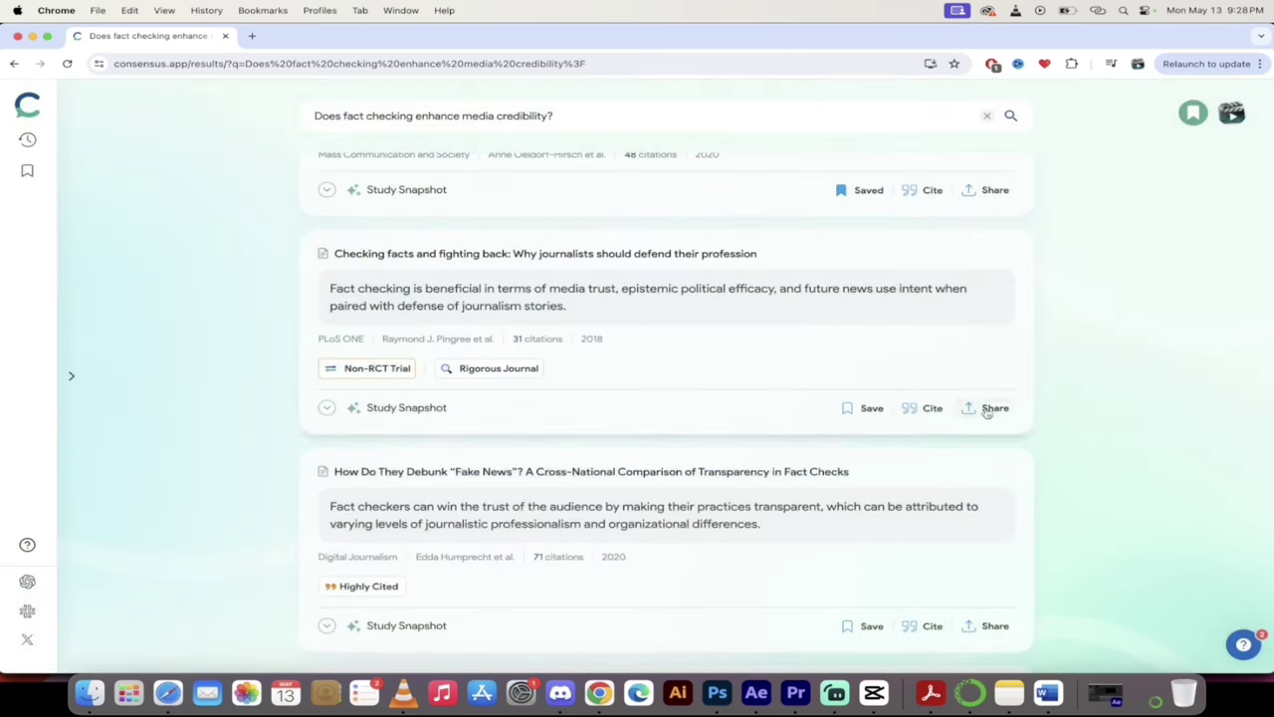
- Open the first result's paper page, read its highlighted abstract, key takeaway and study details, and return to the search results
{"action": "scroll", "coordinate": [1095, 338], "scroll_direction": "up", "scroll_amount": 3}
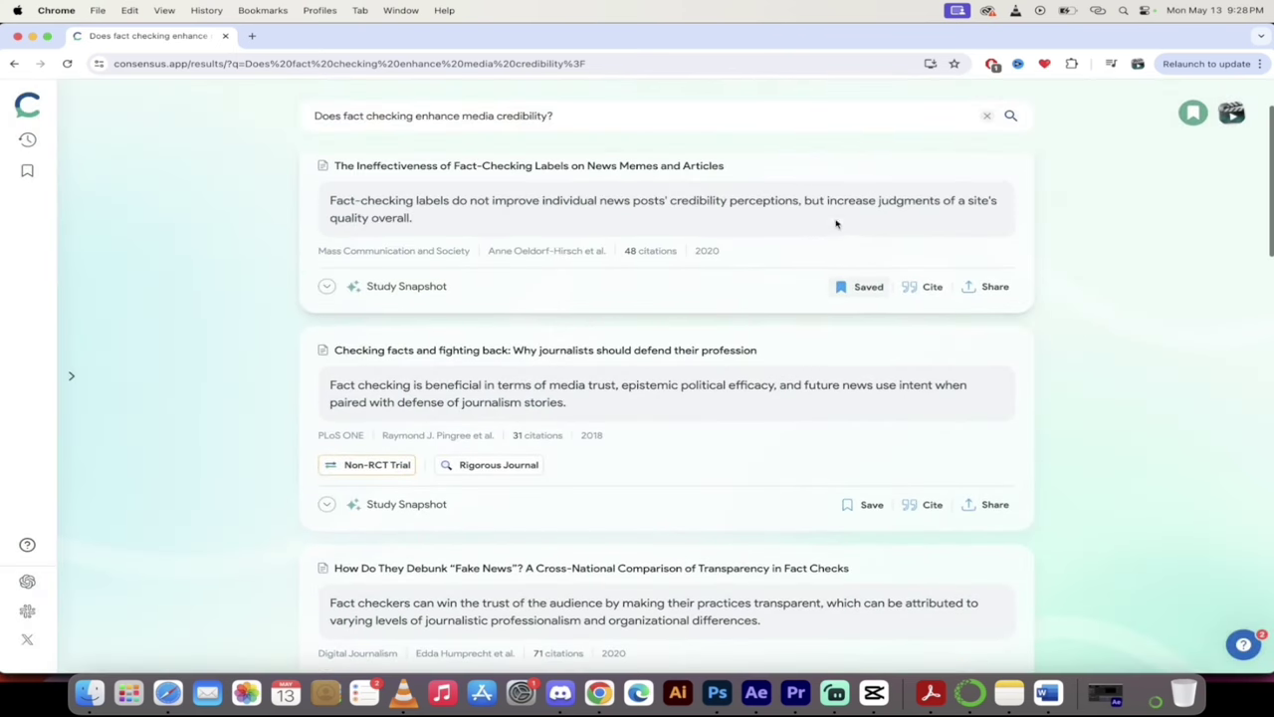
{"action": "left_click", "coordinate": [673, 195]}
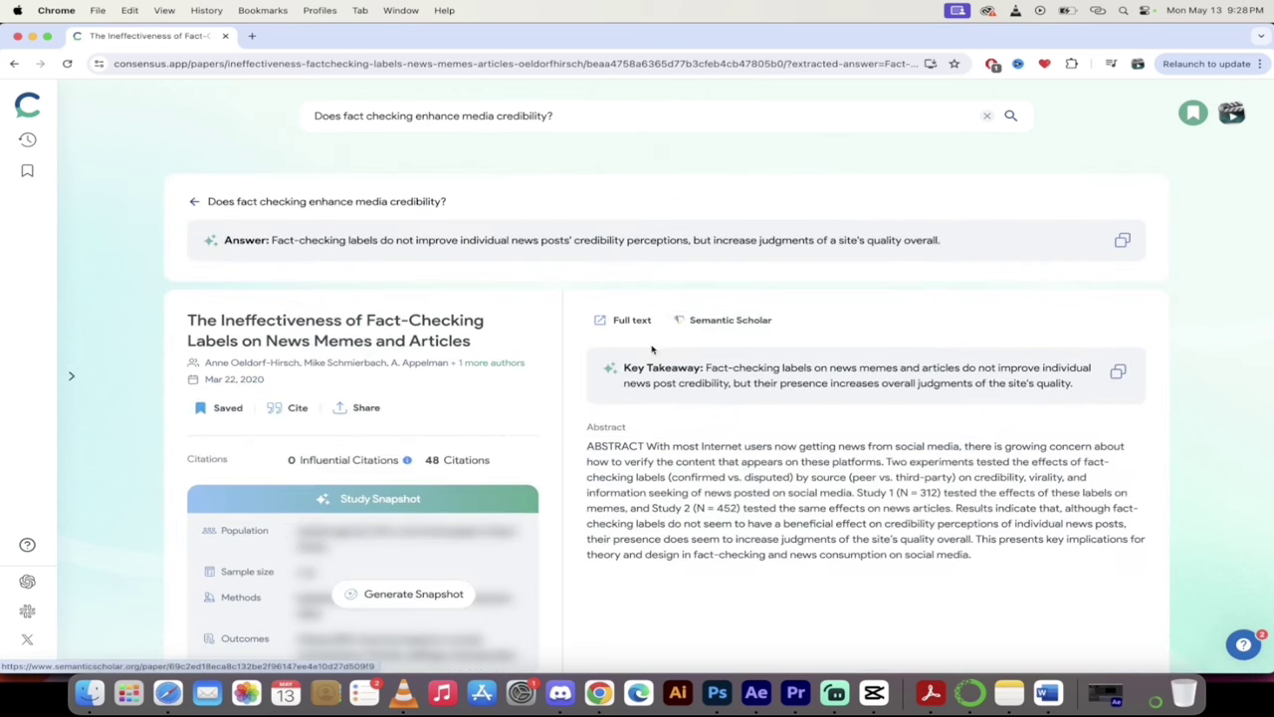
{"action": "scroll", "coordinate": [637, 368], "scroll_direction": "down", "scroll_amount": 1}
{"action": "left_click_drag", "start_coordinate": [587, 390], "coordinate": [1033, 523]}
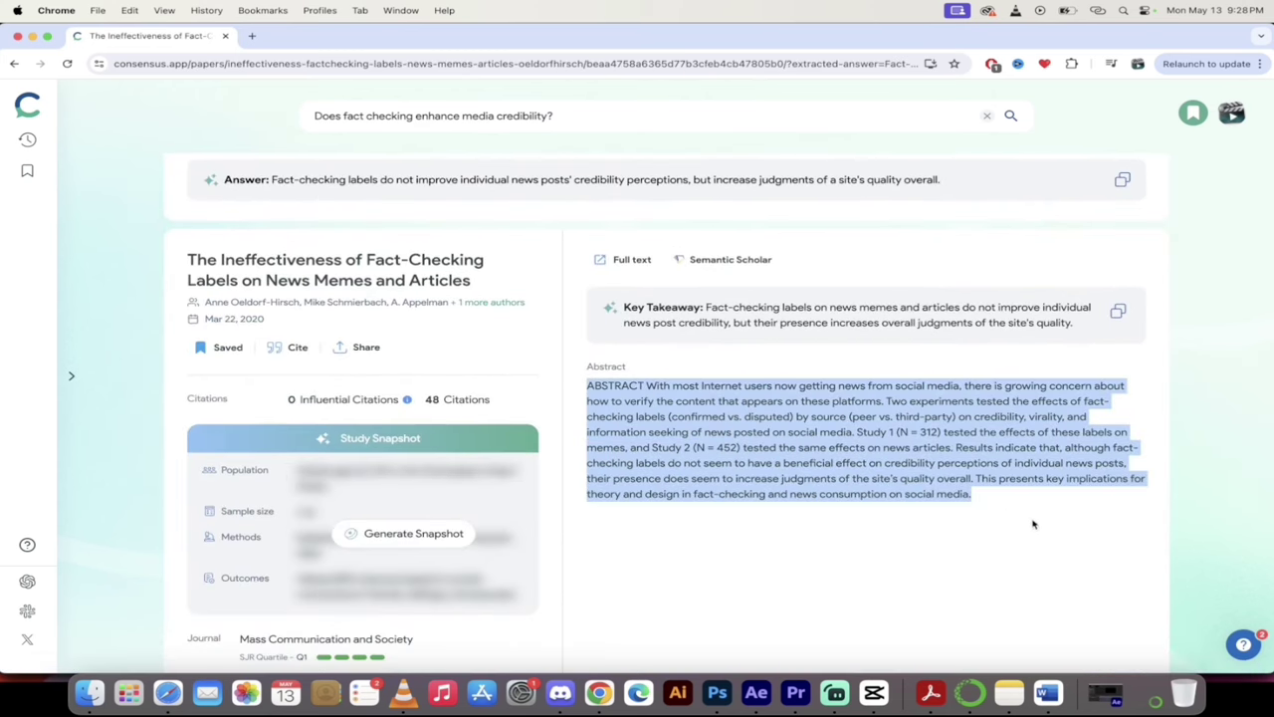
{"action": "scroll", "coordinate": [893, 451], "scroll_direction": "down", "scroll_amount": 1}
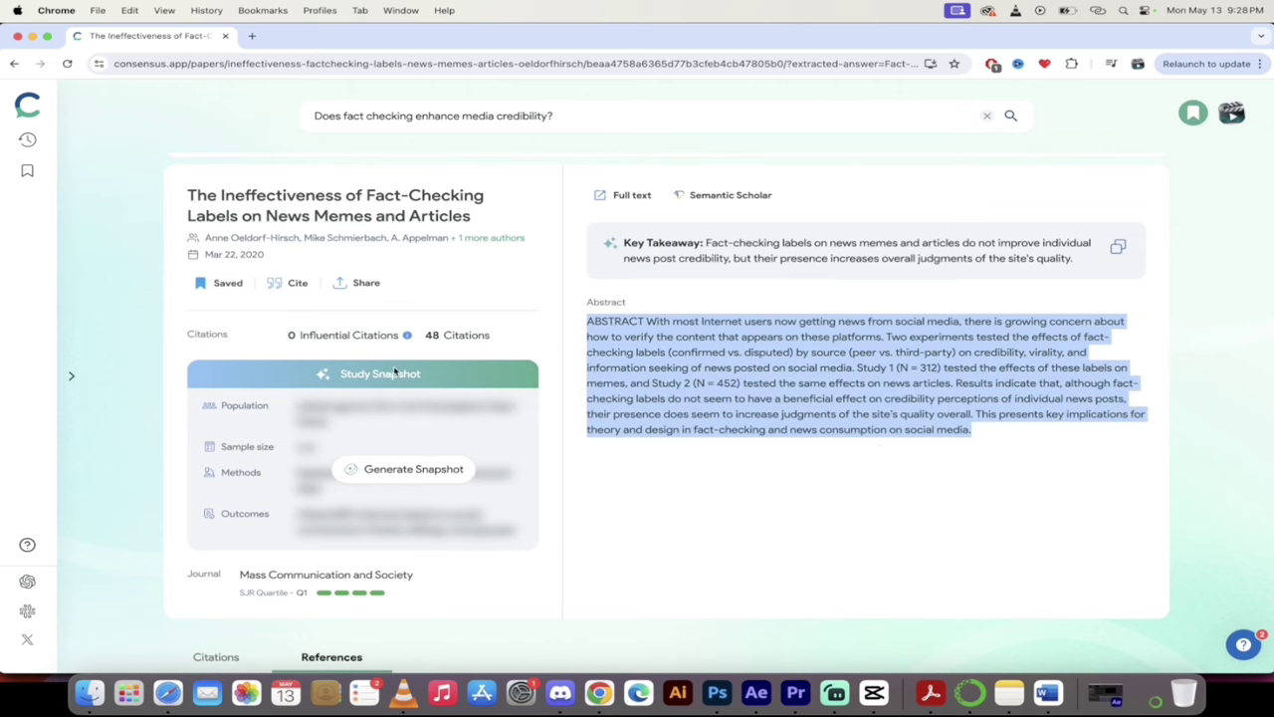
{"action": "scroll", "coordinate": [688, 389], "scroll_direction": "up", "scroll_amount": 2}
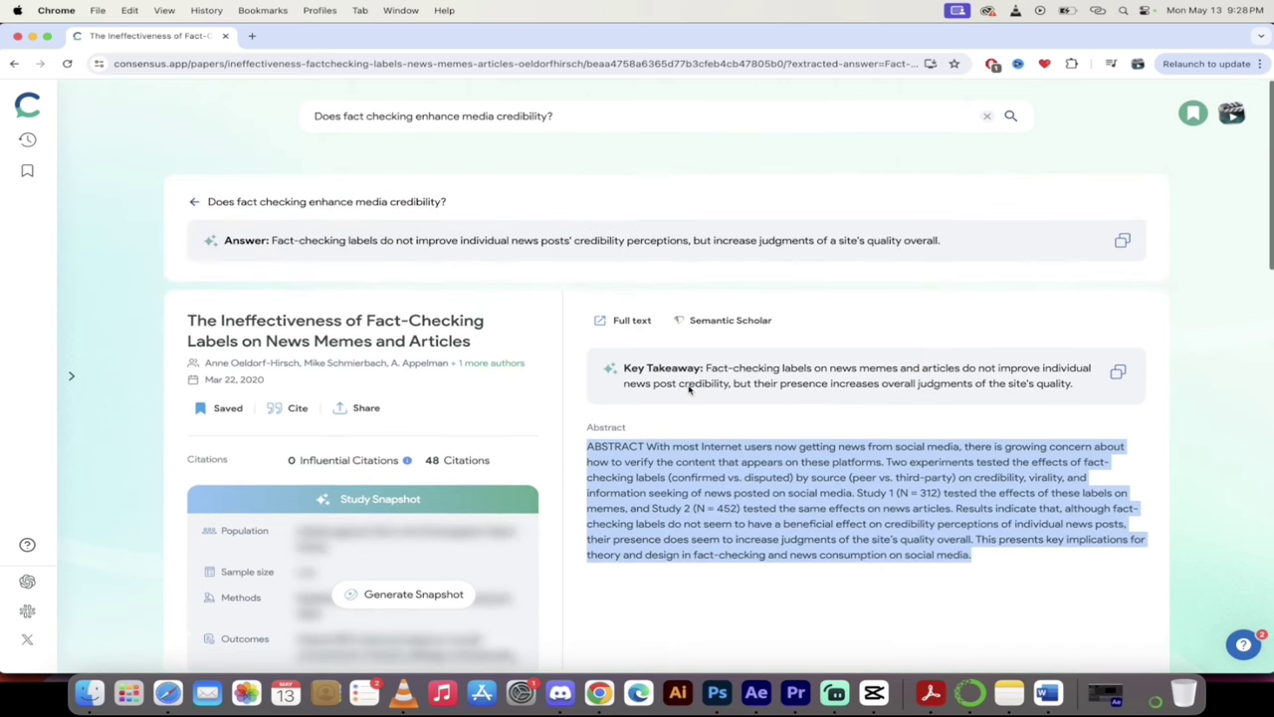
{"action": "scroll", "coordinate": [689, 390], "scroll_direction": "down", "scroll_amount": 3}
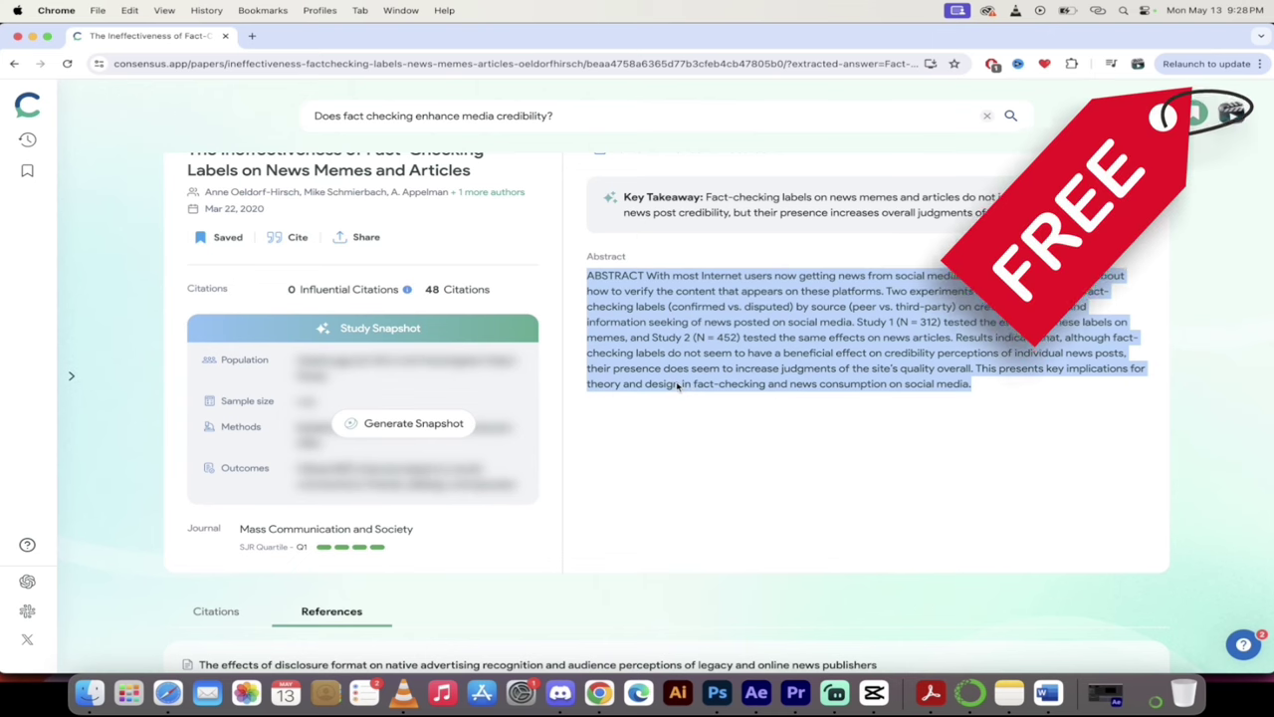
{"action": "scroll", "coordinate": [678, 386], "scroll_direction": "up", "scroll_amount": 2}
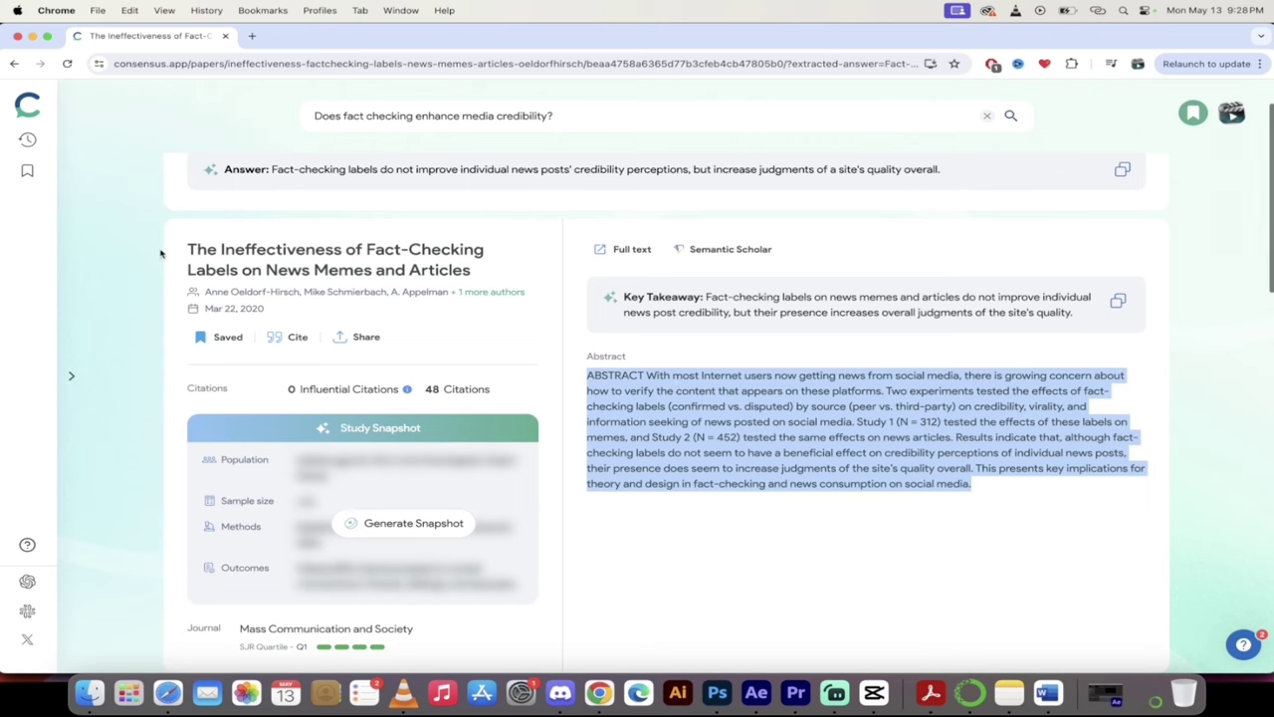
{"action": "scroll", "coordinate": [136, 275], "scroll_direction": "up", "scroll_amount": 1}
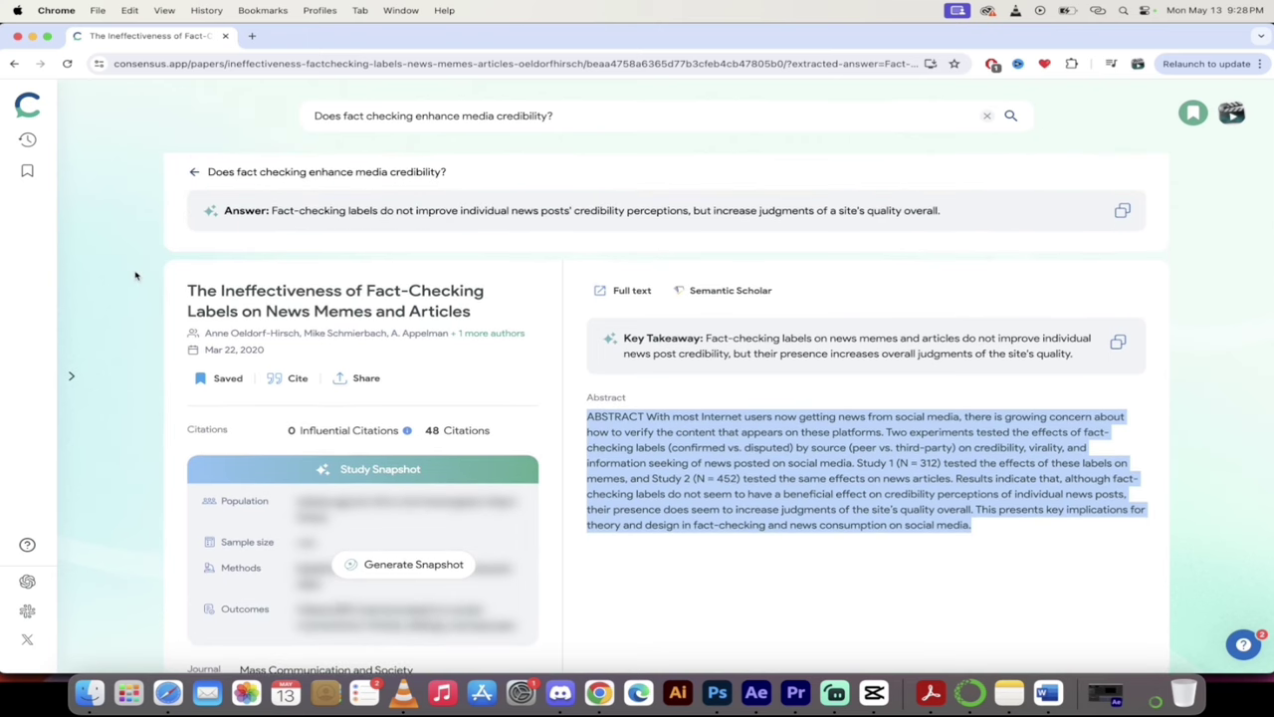
{"action": "left_click", "coordinate": [14, 63]}
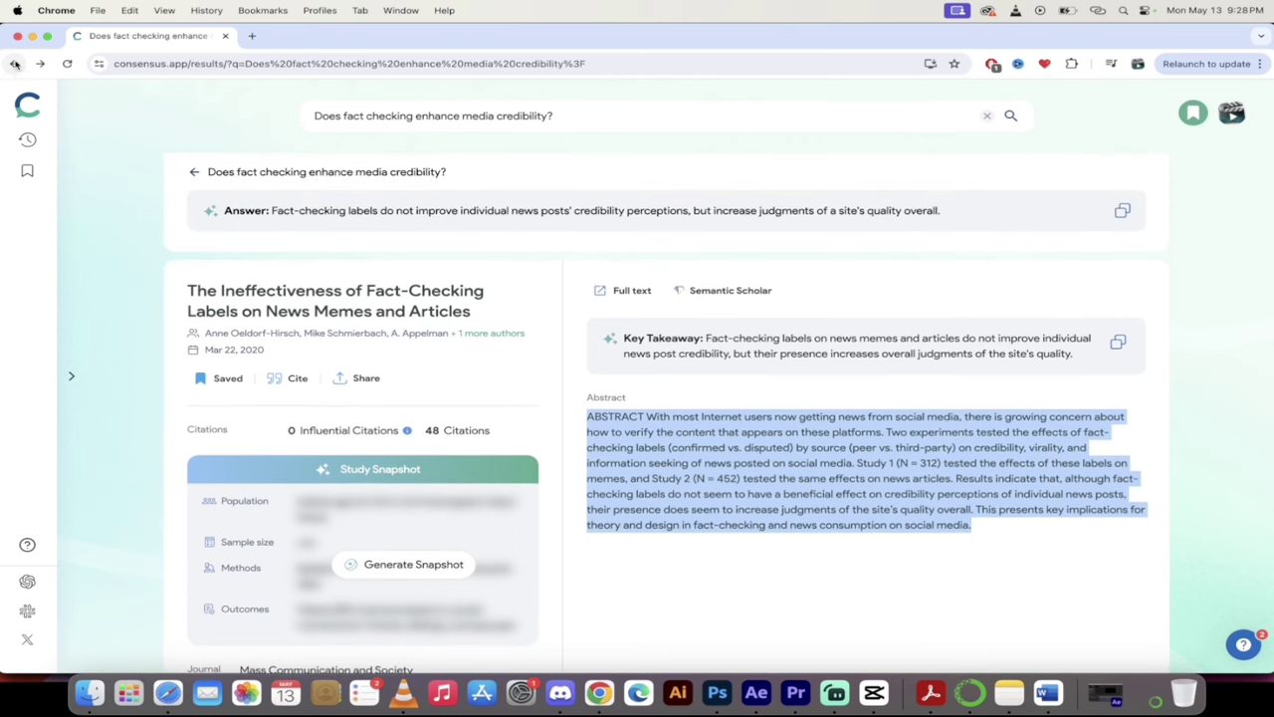
- Examine the Non-RCT Trial, Rigorous Journal and Highly Cited badges on the second and third results
{"action": "scroll", "coordinate": [810, 373], "scroll_direction": "down", "scroll_amount": 3}
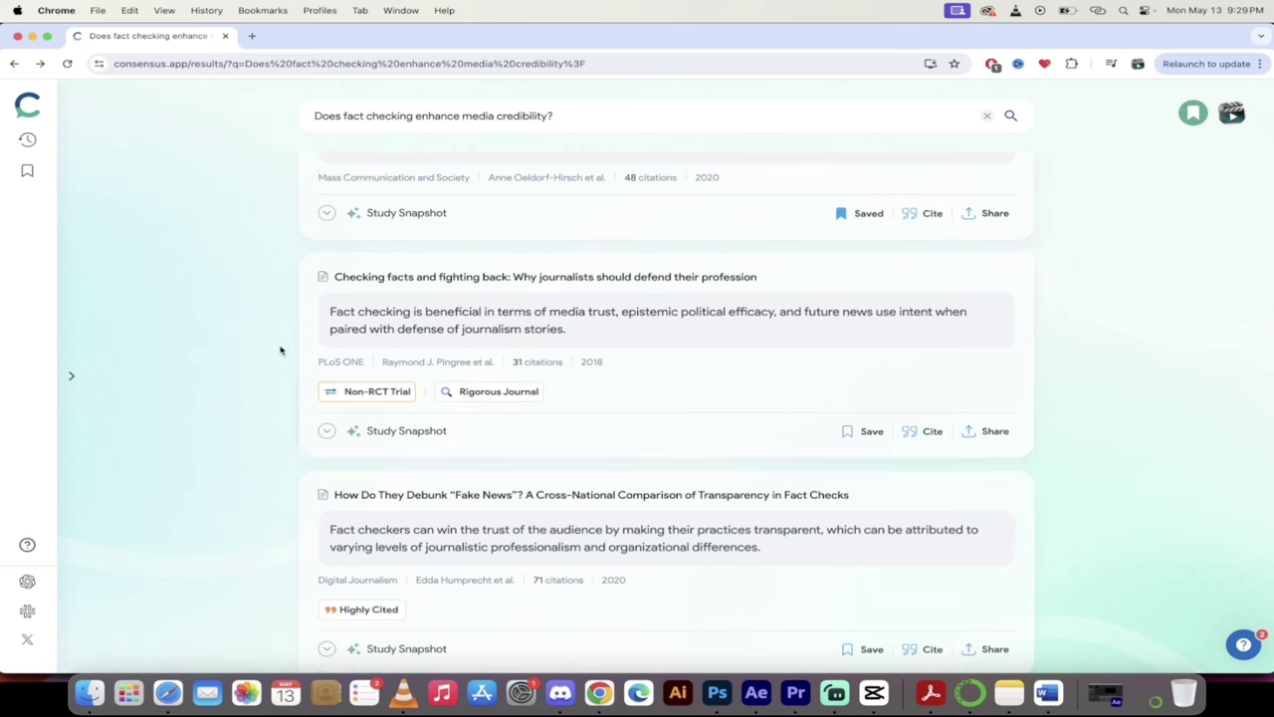
{"action": "scroll", "coordinate": [279, 352], "scroll_direction": "down", "scroll_amount": 2}
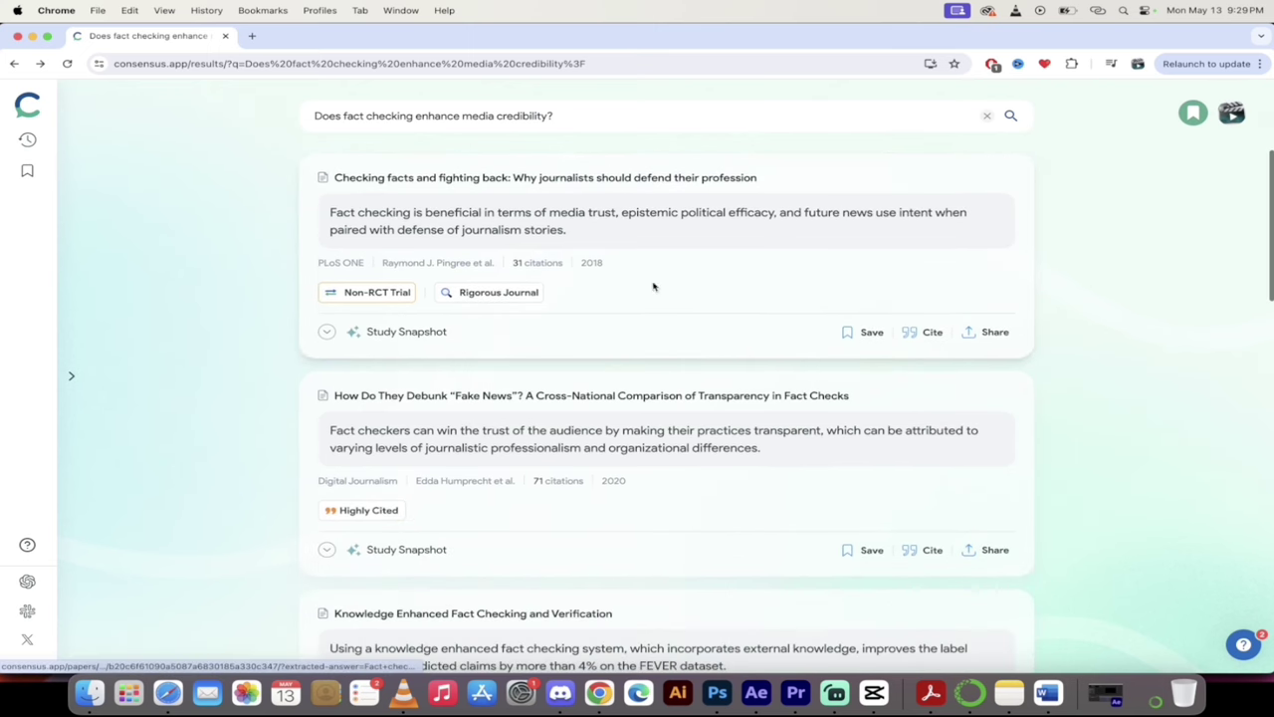
{"action": "scroll", "coordinate": [219, 358], "scroll_direction": "down", "scroll_amount": 2}
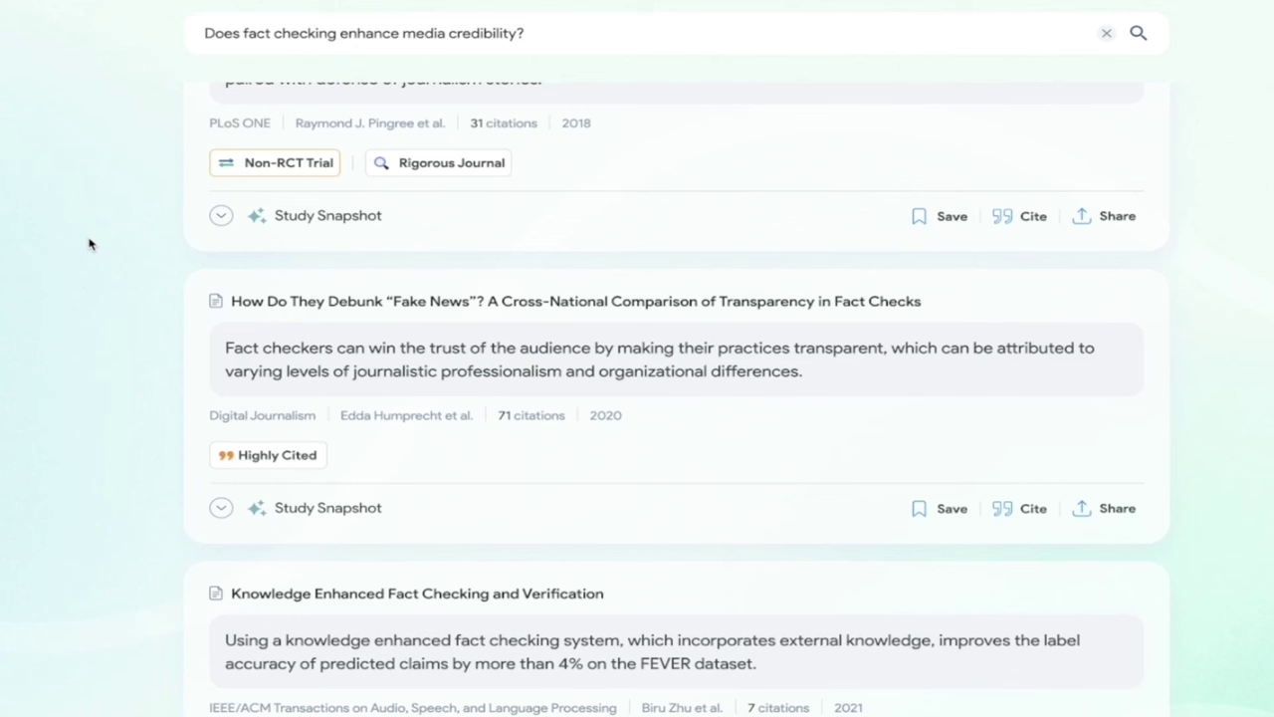
{"action": "mouse_move", "coordinate": [282, 165]}
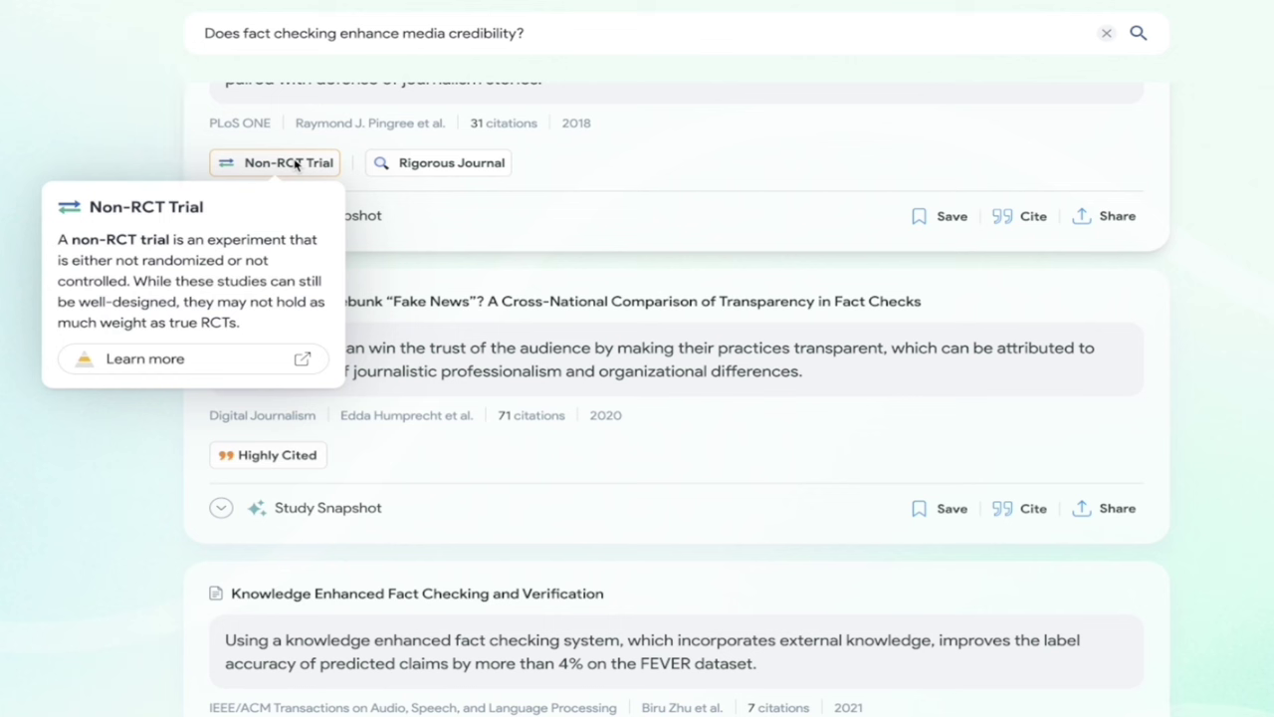
{"action": "mouse_move", "coordinate": [466, 164]}
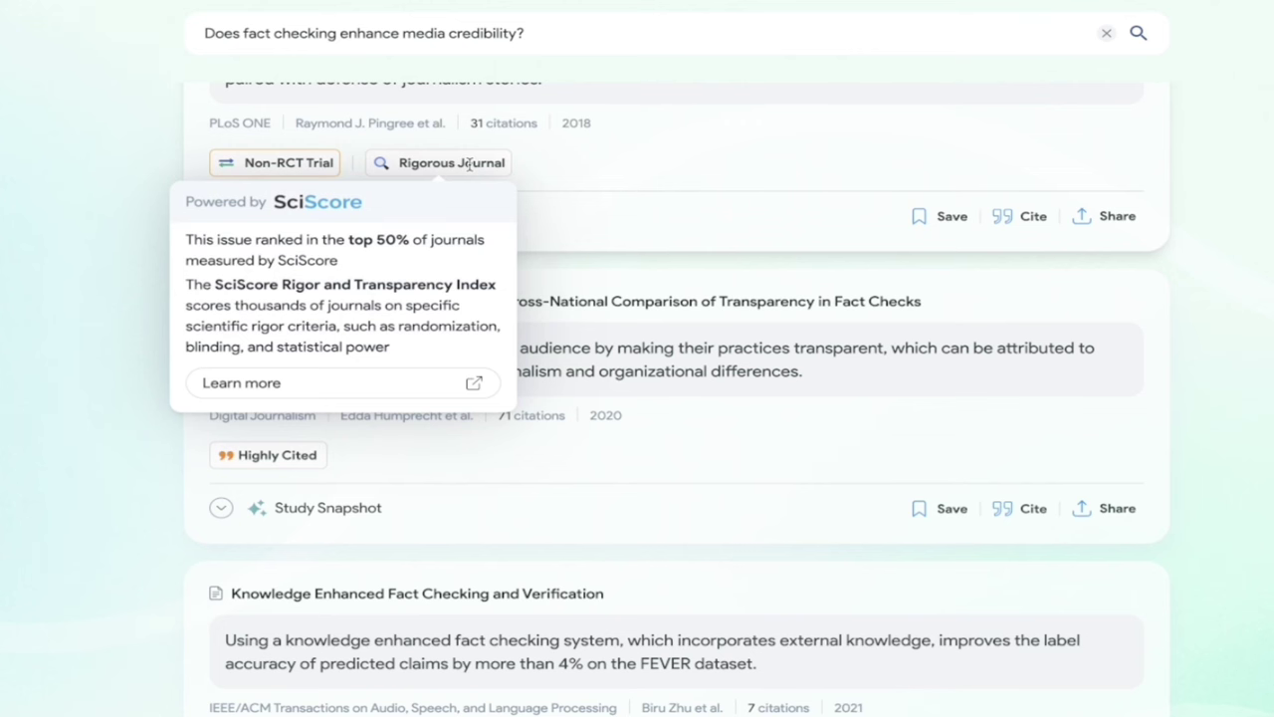
{"action": "scroll", "coordinate": [105, 373], "scroll_direction": "down", "scroll_amount": 3}
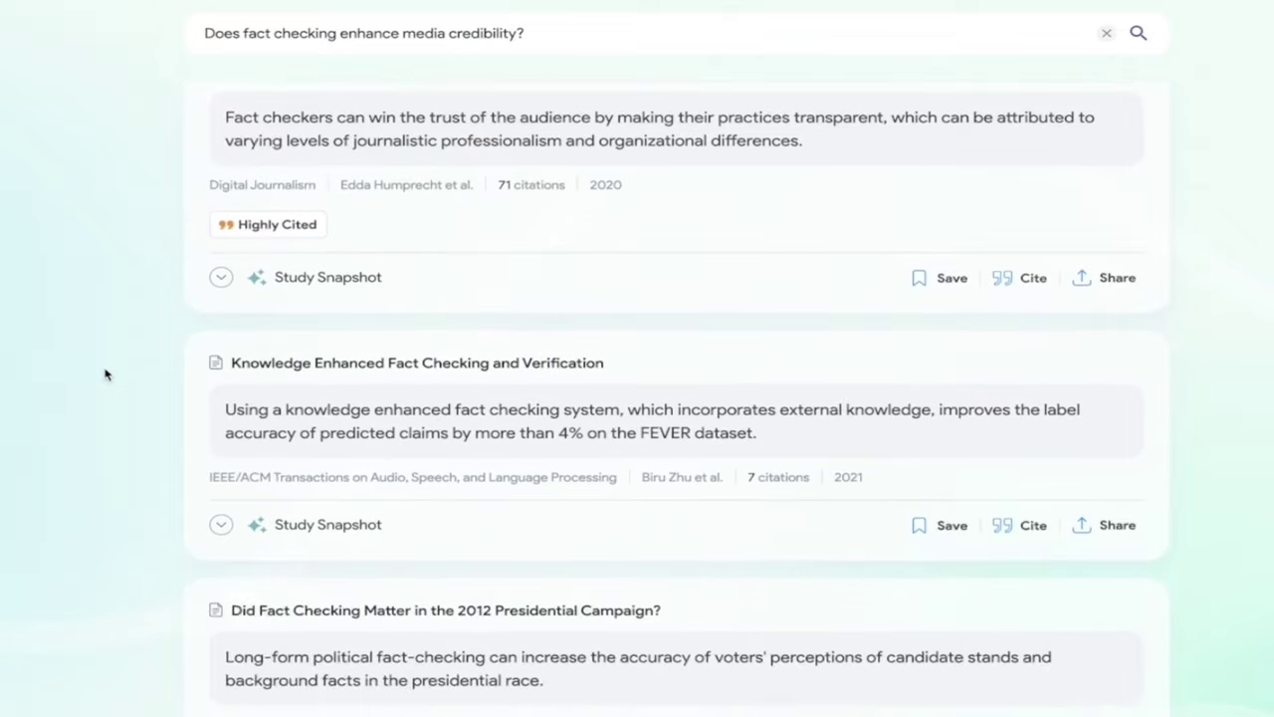
{"action": "scroll", "coordinate": [105, 373], "scroll_direction": "up", "scroll_amount": 1}
{"action": "mouse_move", "coordinate": [288, 257]}
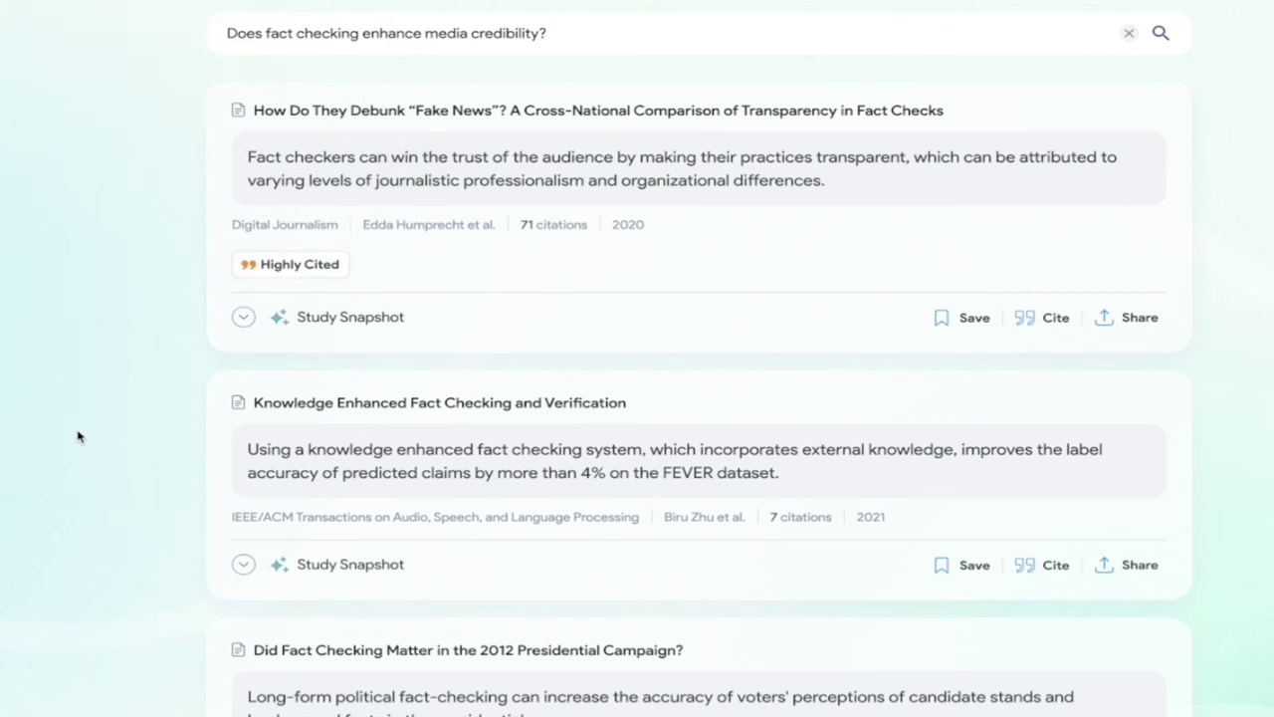
- Load more results at the end of the list and look through the additional papers' findings and badges
{"action": "scroll", "coordinate": [7, 447], "scroll_direction": "down", "scroll_amount": 7}
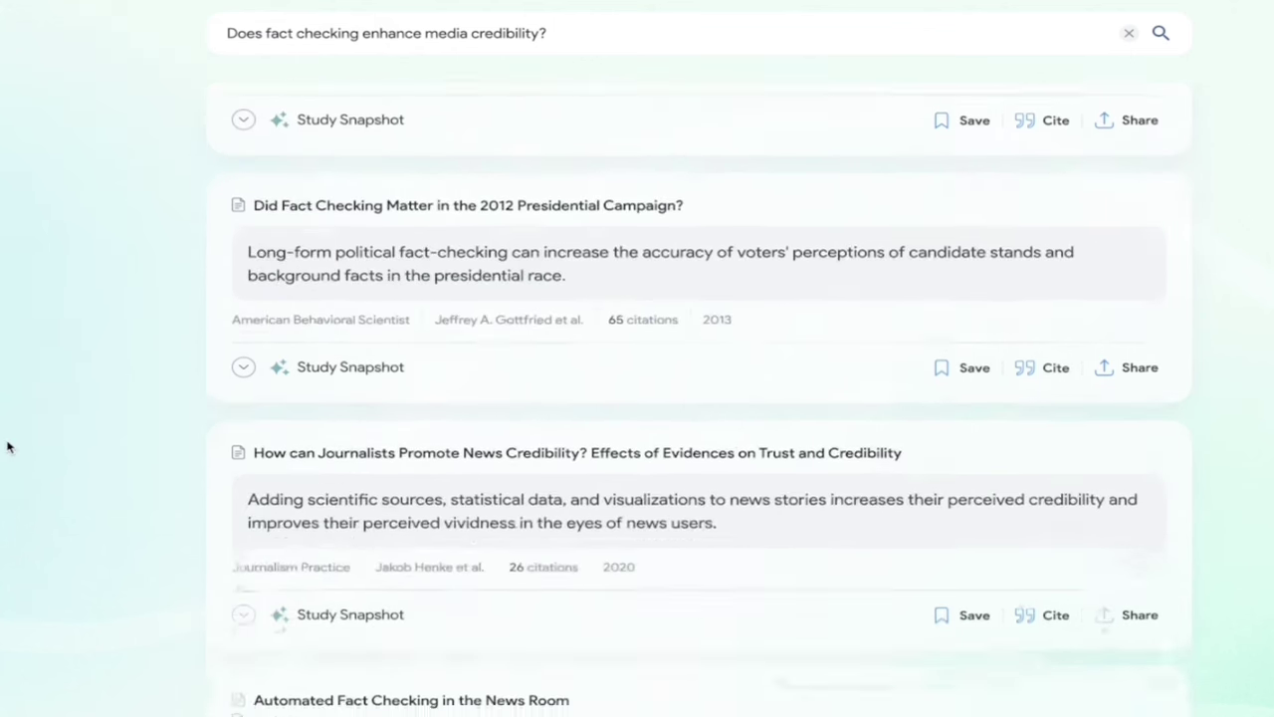
{"action": "scroll", "coordinate": [7, 447], "scroll_direction": "down", "scroll_amount": 10}
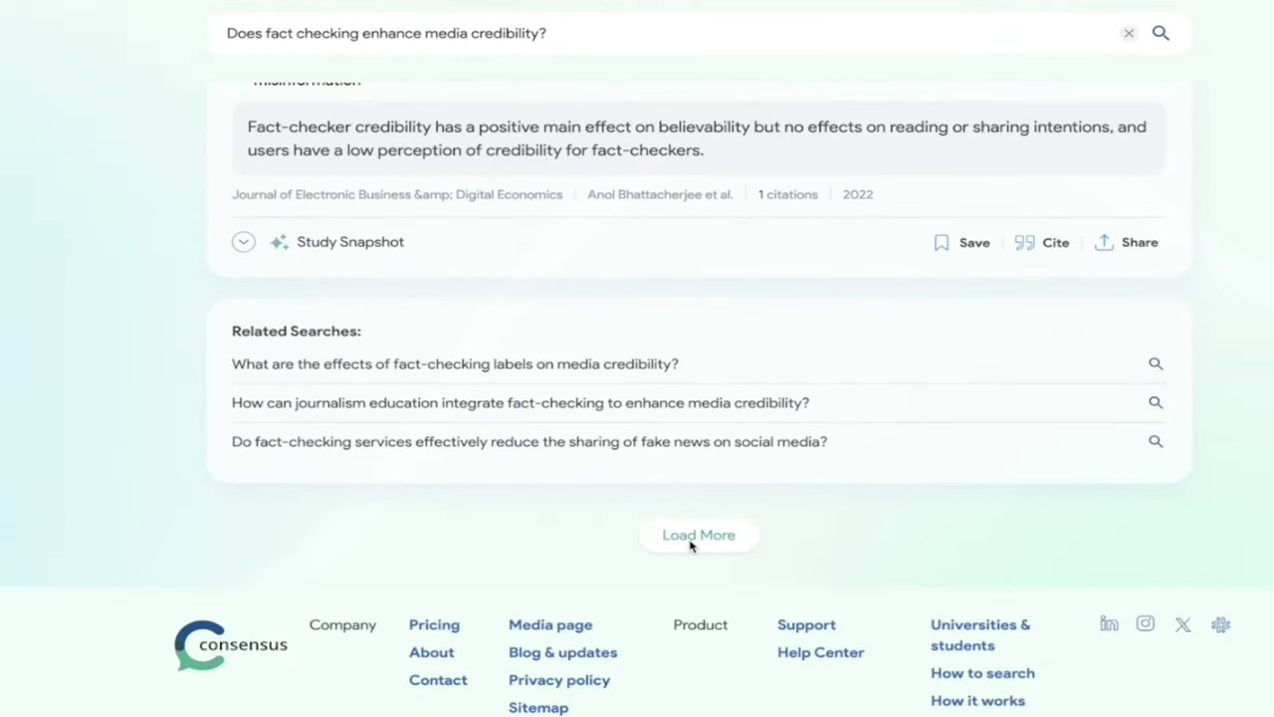
{"action": "left_click", "coordinate": [691, 544]}
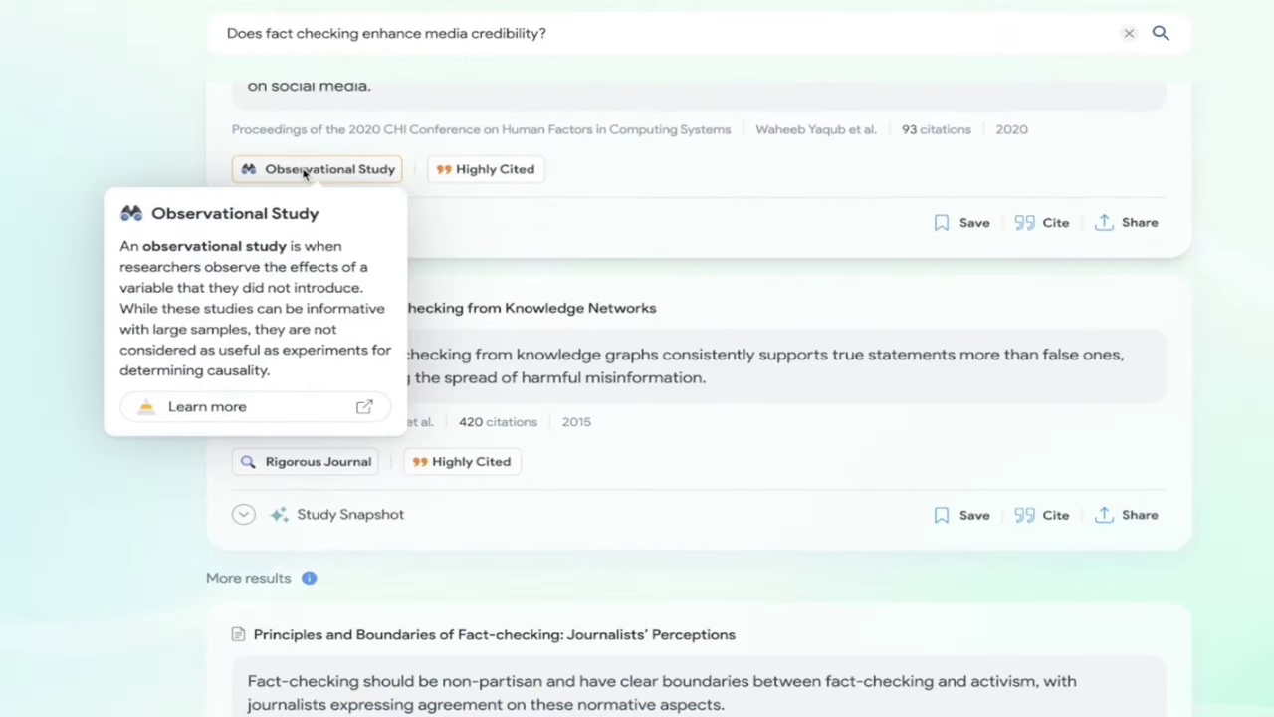
{"action": "scroll", "coordinate": [41, 552], "scroll_direction": "down", "scroll_amount": 2}
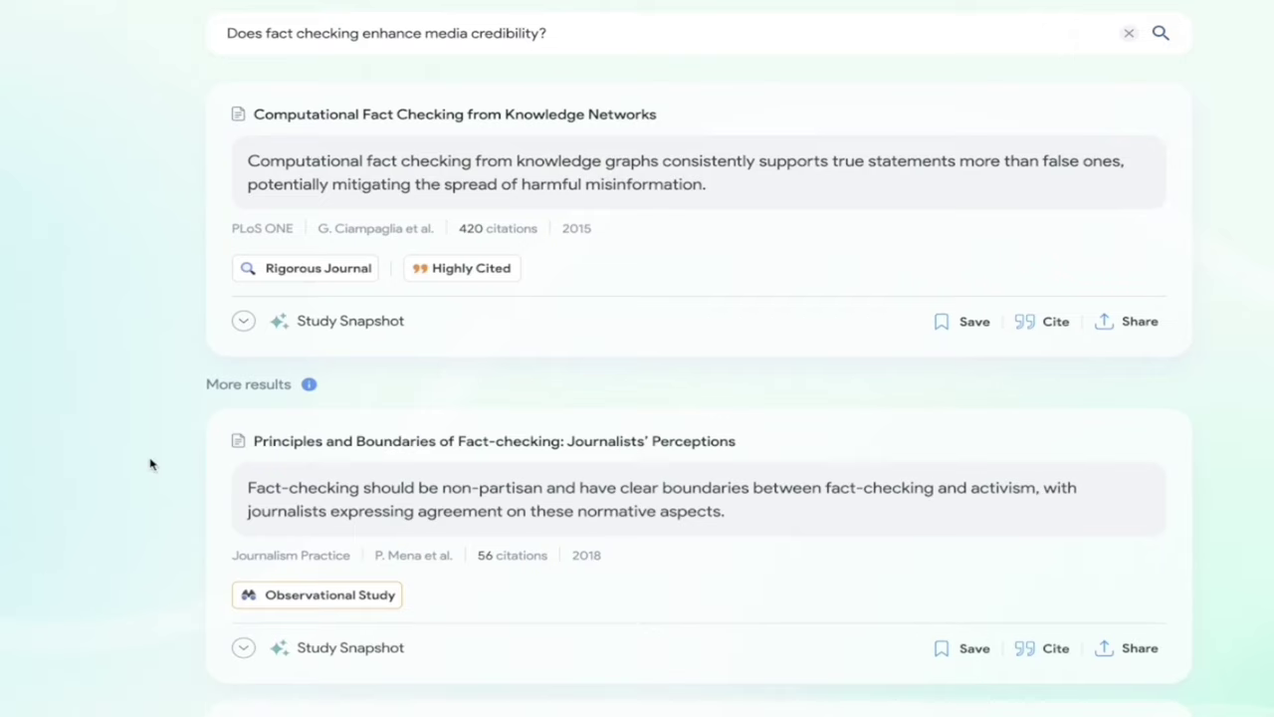
{"action": "scroll", "coordinate": [151, 464], "scroll_direction": "down", "scroll_amount": 2}
{"action": "scroll", "coordinate": [9, 578], "scroll_direction": "down", "scroll_amount": 3}
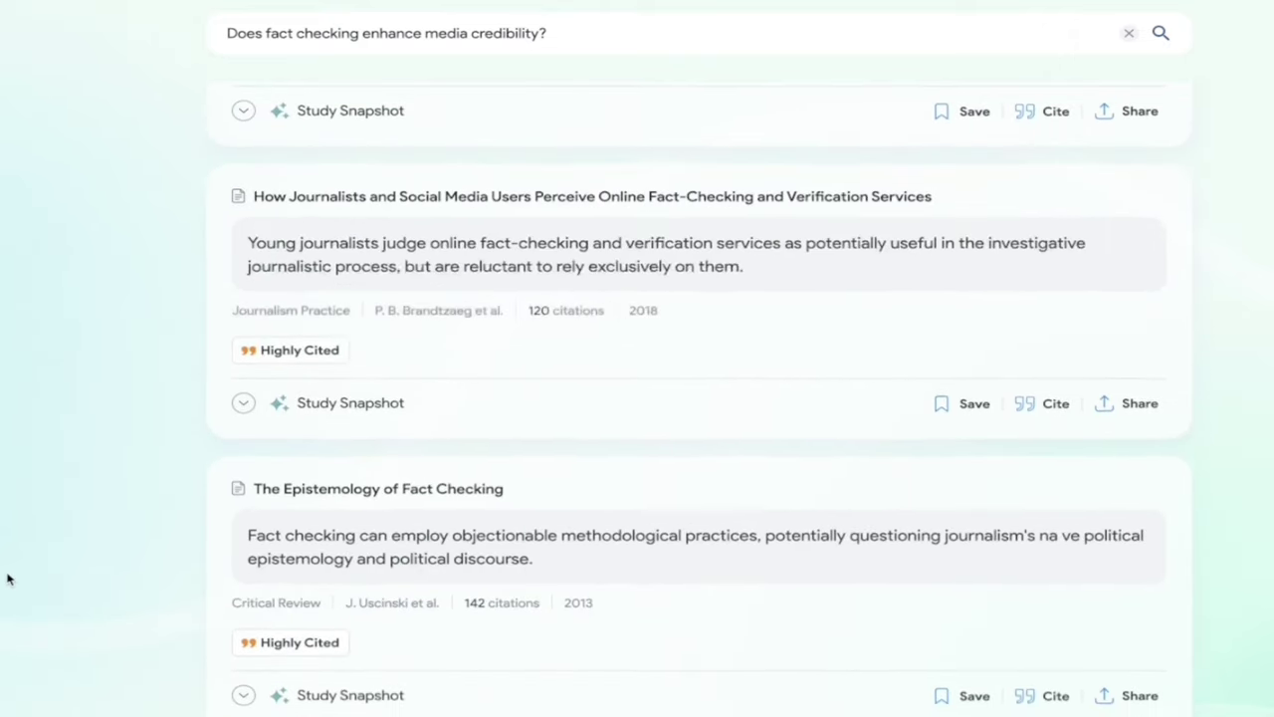
{"action": "scroll", "coordinate": [9, 577], "scroll_direction": "down", "scroll_amount": 5}
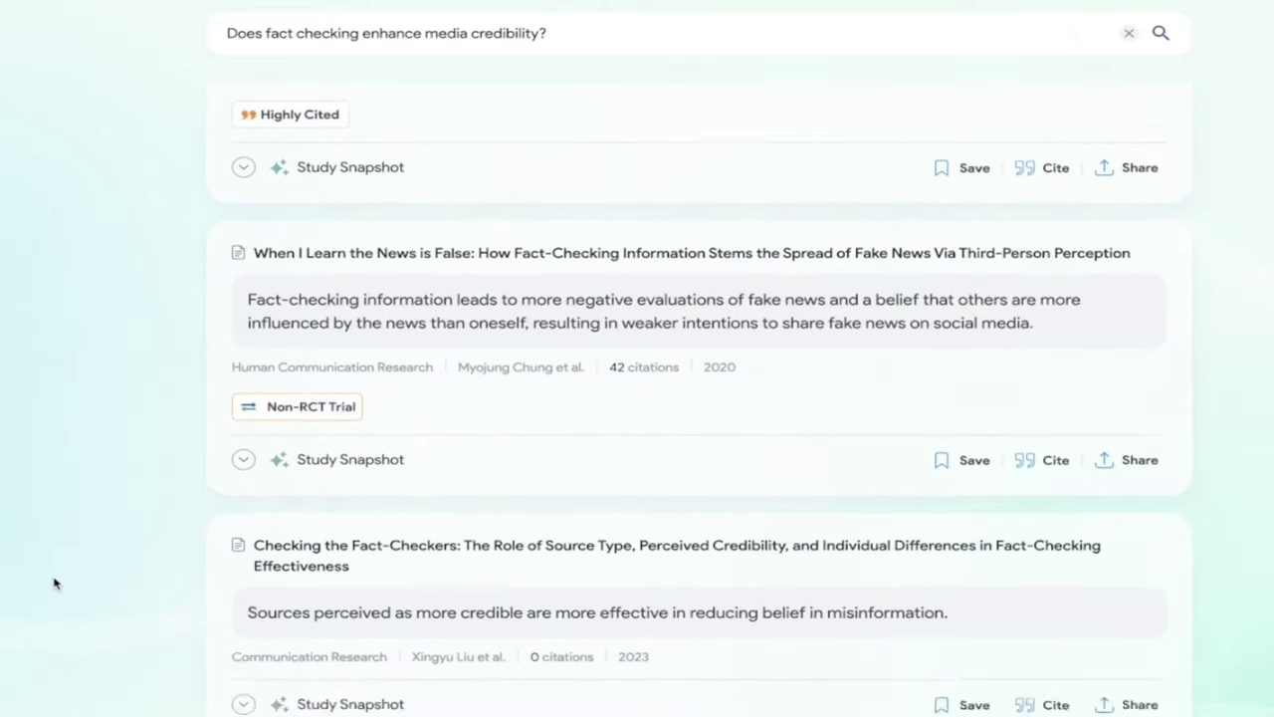
{"action": "scroll", "coordinate": [55, 584], "scroll_direction": "down", "scroll_amount": 5}
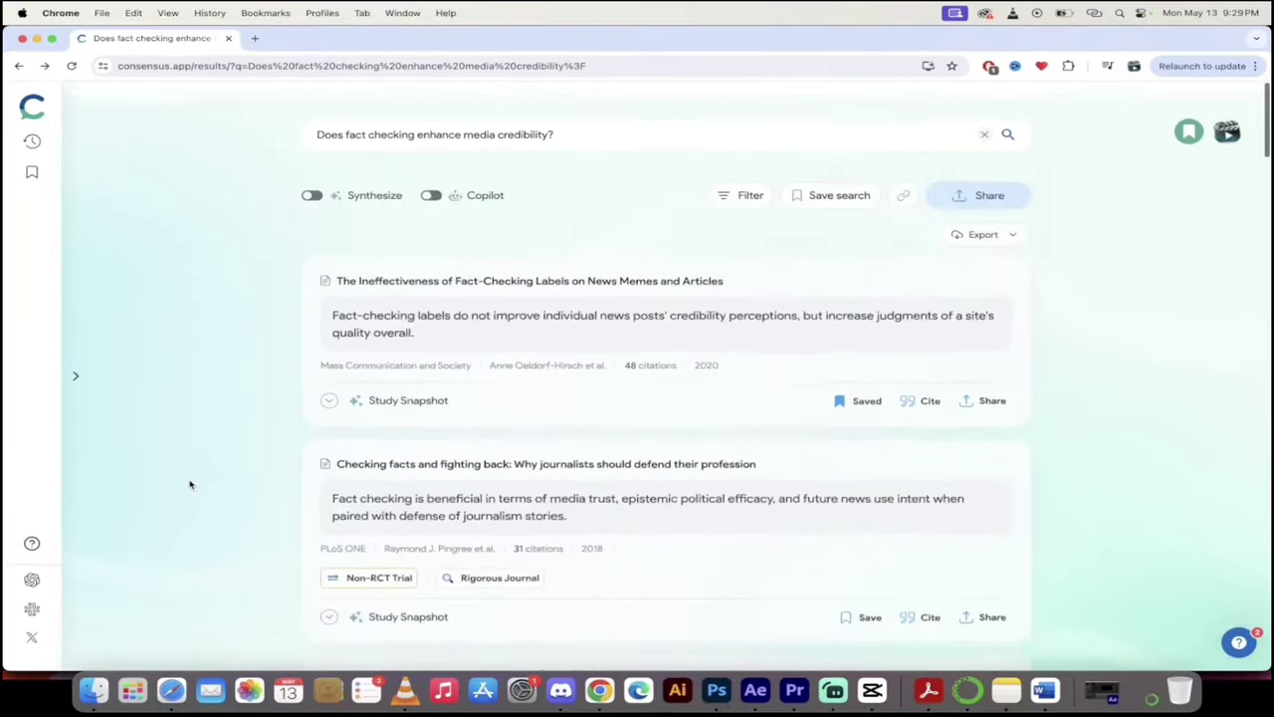
{"action": "right_click", "coordinate": [190, 485]}
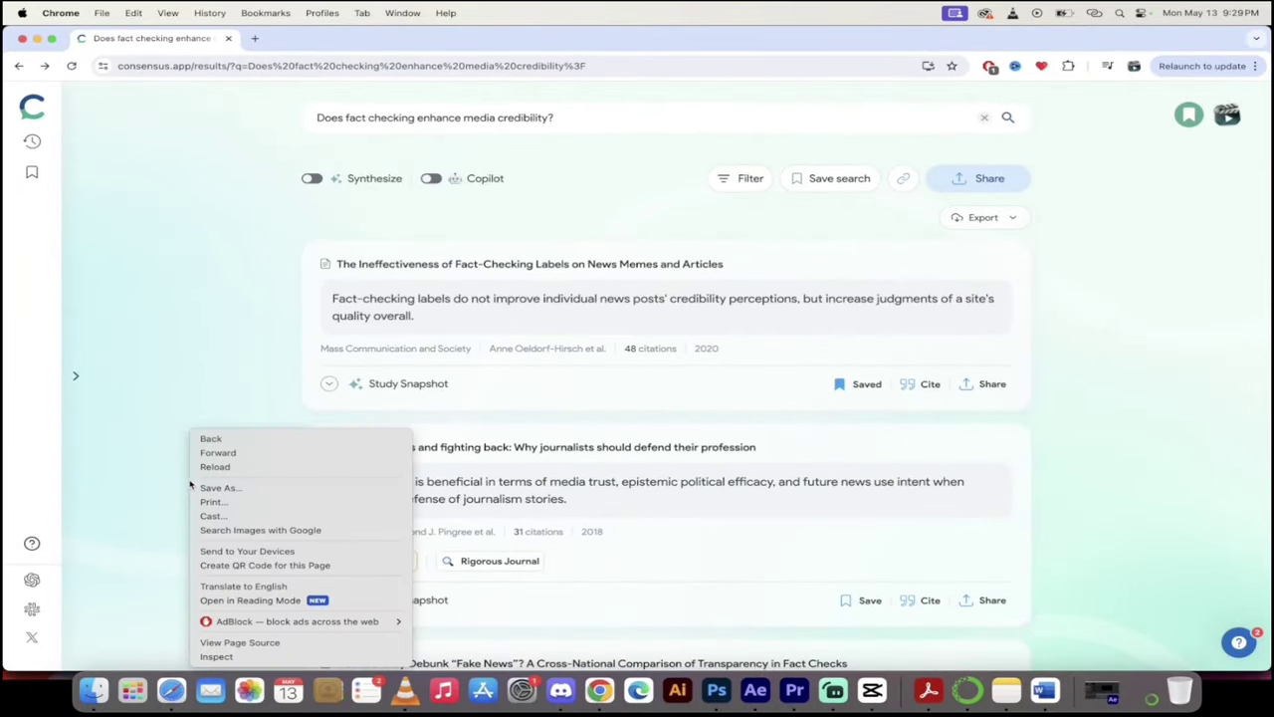
{"action": "left_click", "coordinate": [205, 345]}
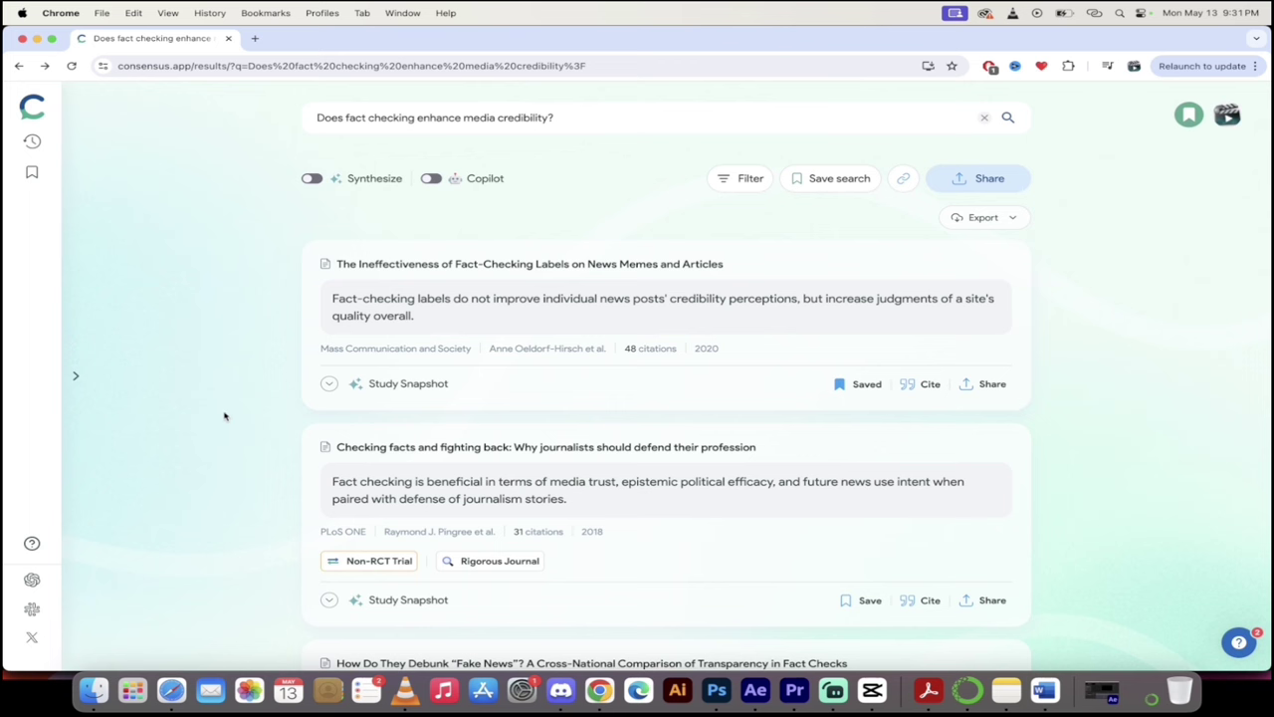
{"action": "mouse_move", "coordinate": [377, 182]}
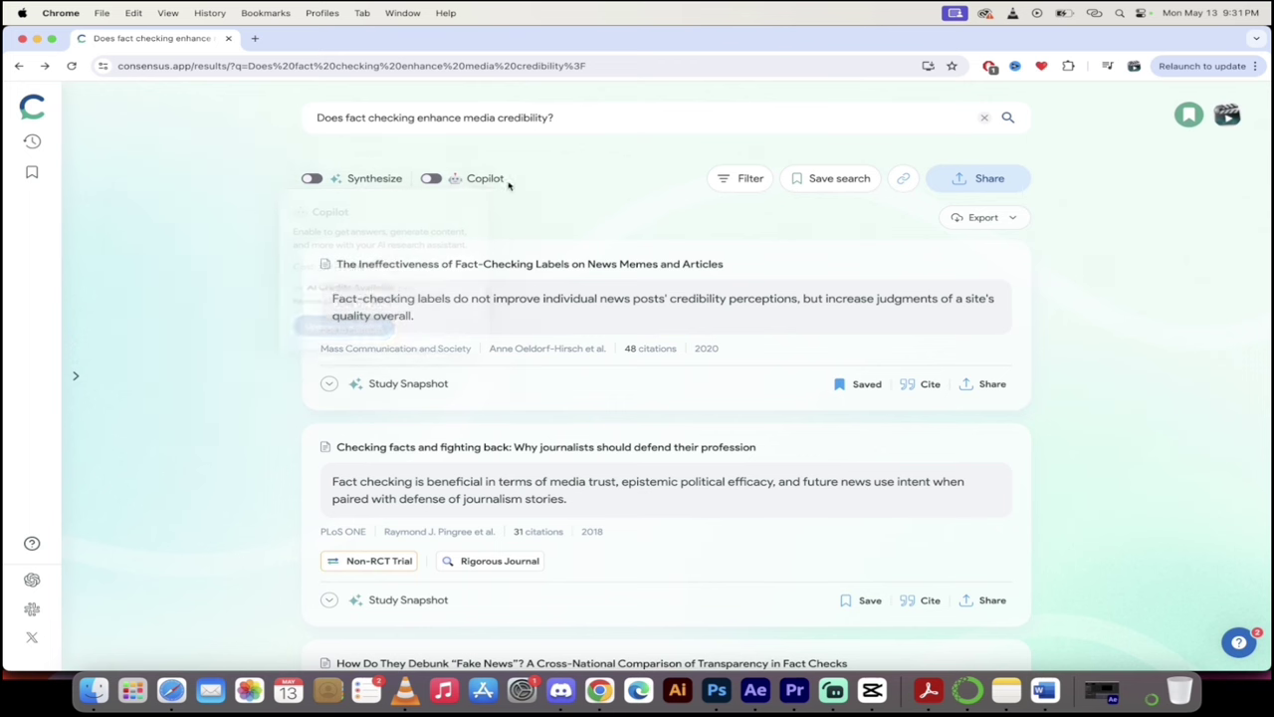
{"action": "mouse_move", "coordinate": [380, 391]}
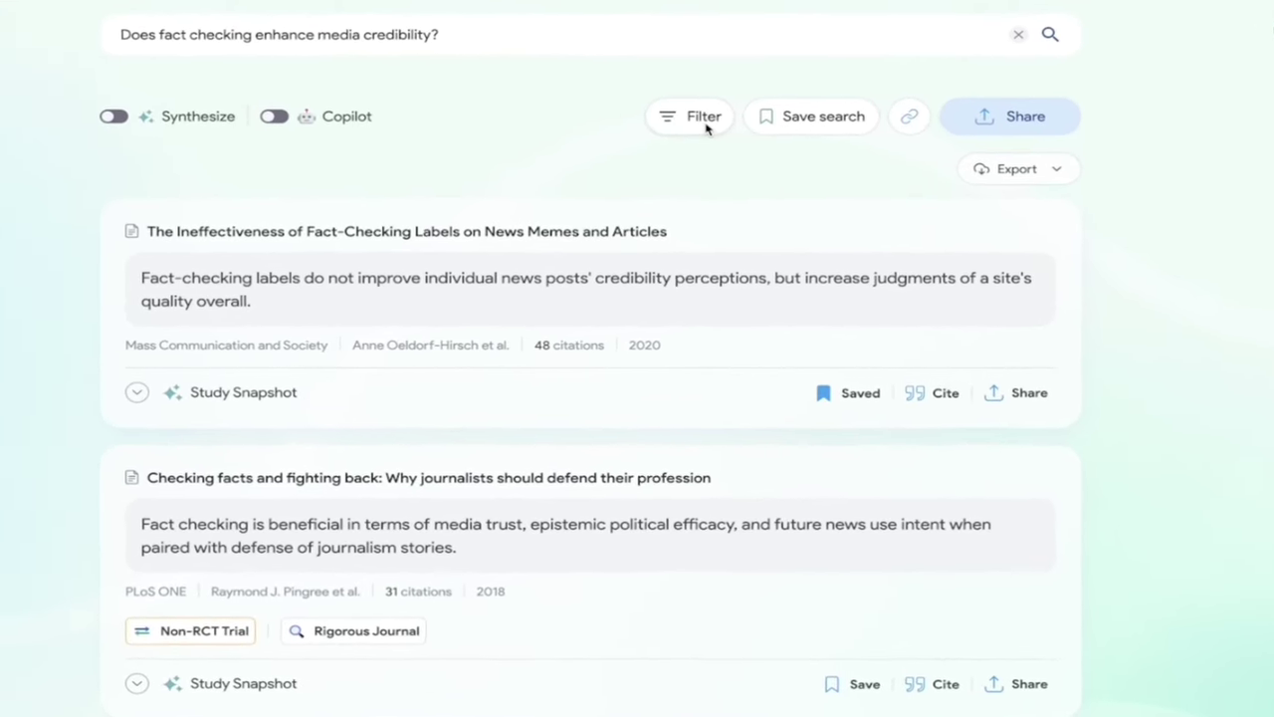
- Open the search filters and examine the Papers, Methods and Journals options, including publication years, study types, study details and SJR Quartile rating
{"action": "left_click", "coordinate": [704, 119]}
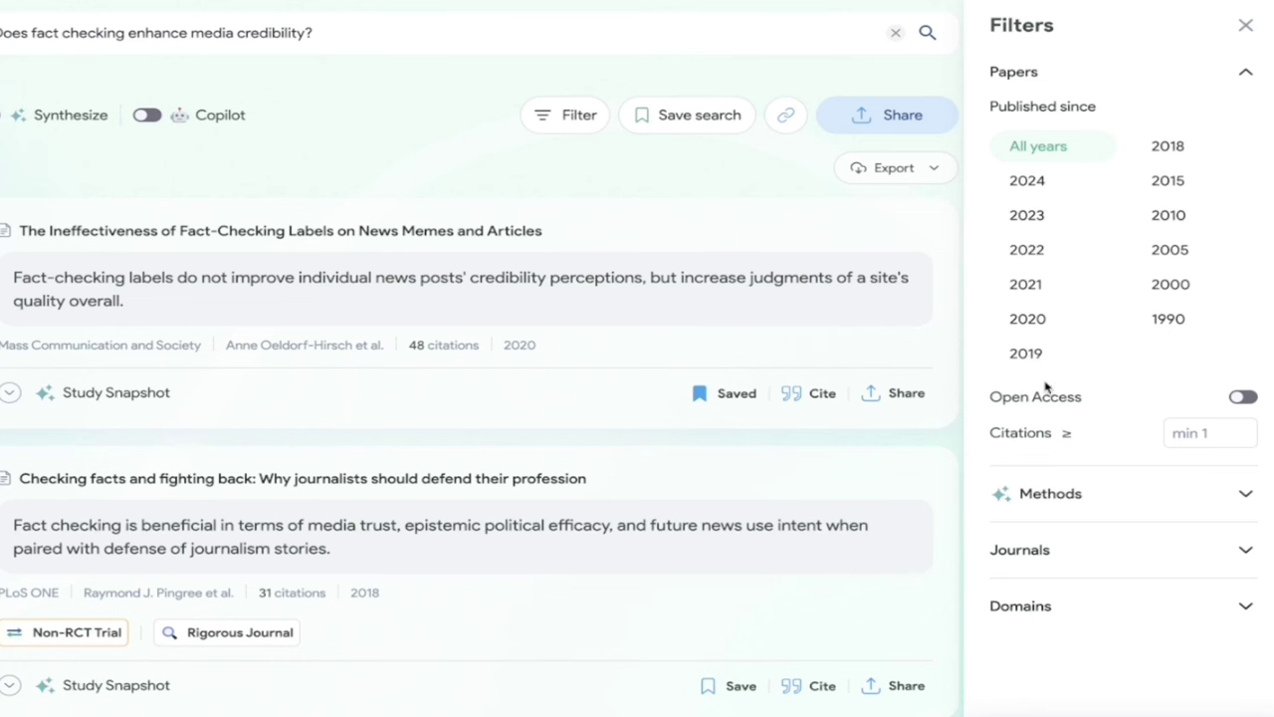
{"action": "left_click", "coordinate": [1068, 497]}
{"action": "scroll", "coordinate": [1066, 500], "scroll_direction": "down", "scroll_amount": 5}
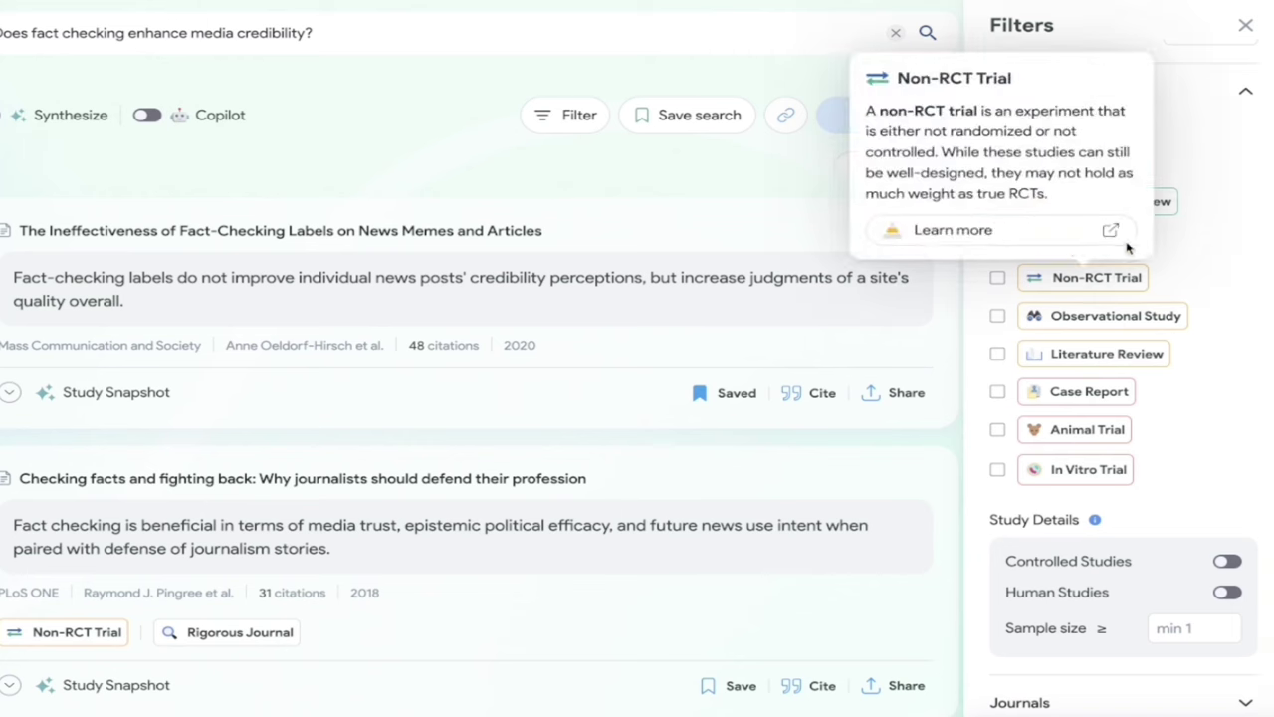
{"action": "mouse_move", "coordinate": [1057, 244]}
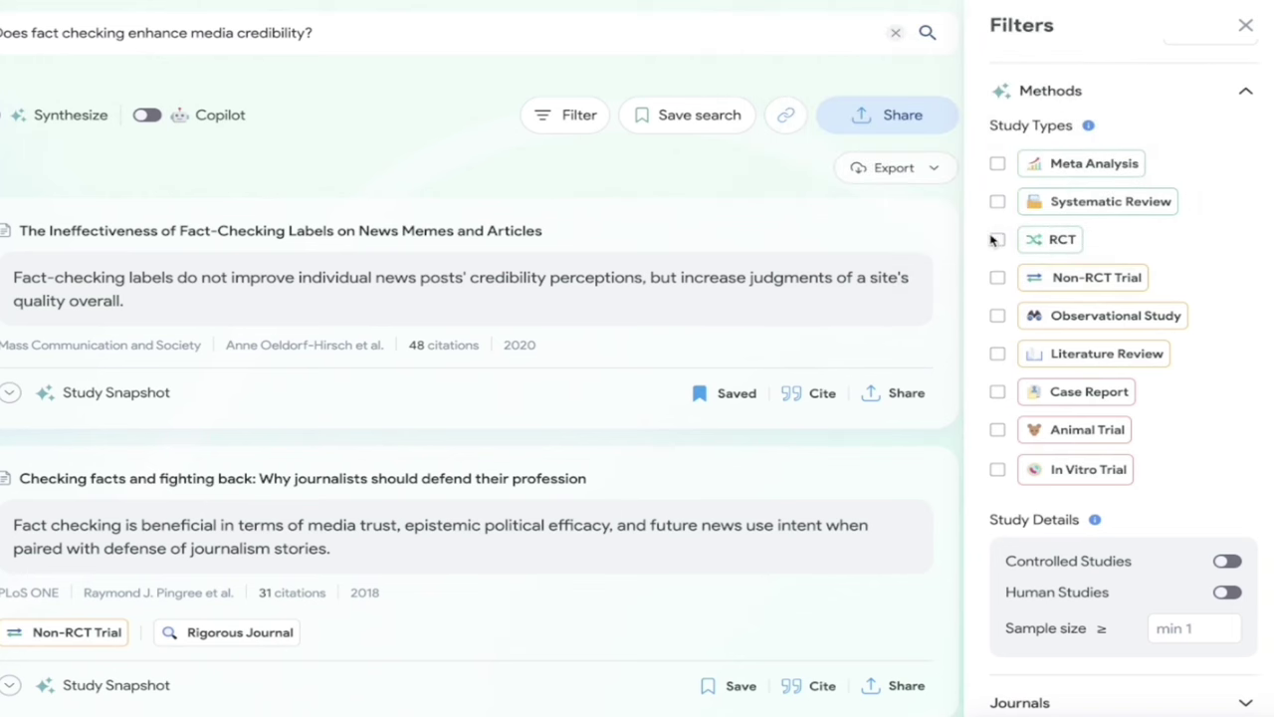
{"action": "scroll", "coordinate": [1211, 390], "scroll_direction": "down", "scroll_amount": 1}
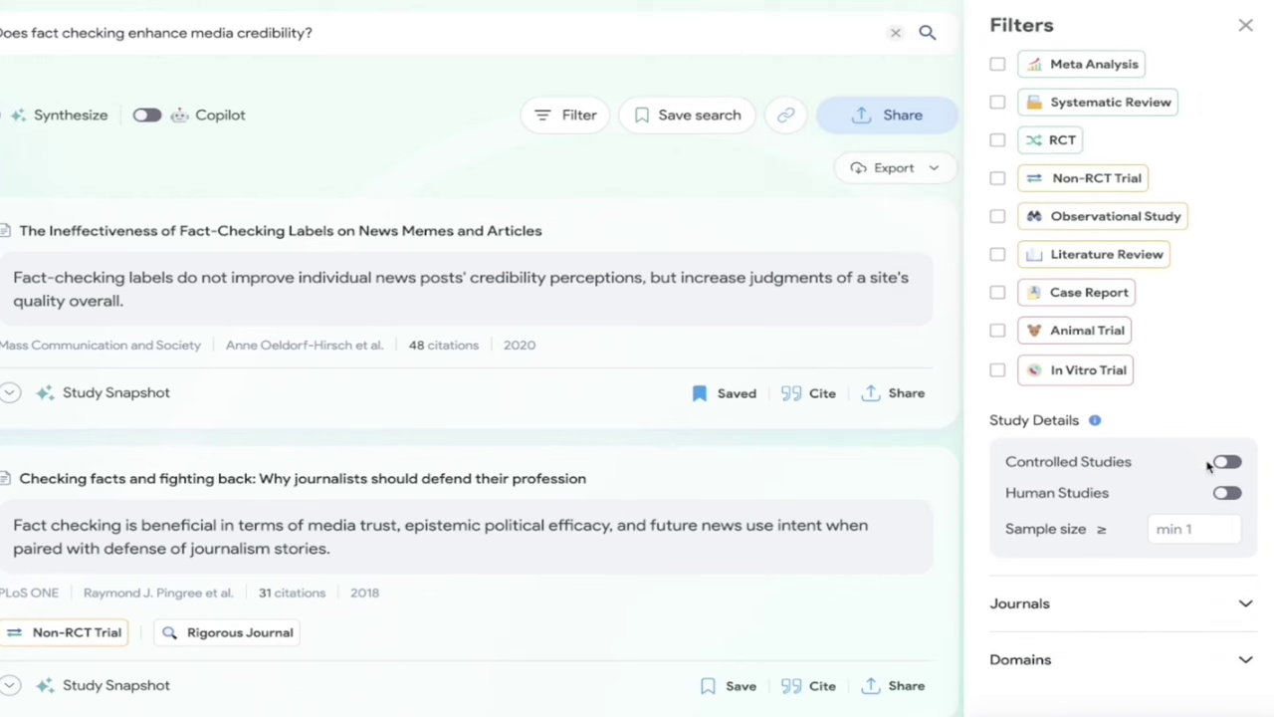
{"action": "left_click", "coordinate": [1075, 608]}
{"action": "scroll", "coordinate": [1075, 606], "scroll_direction": "down", "scroll_amount": 1}
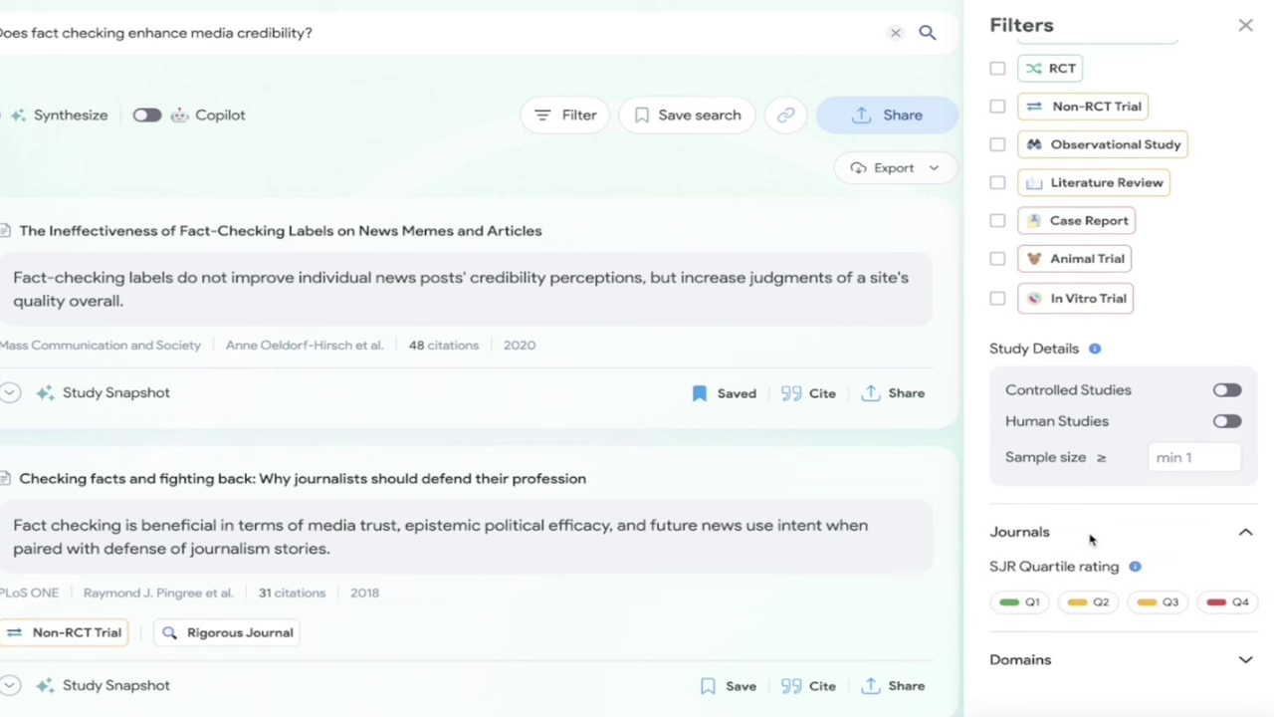
{"action": "scroll", "coordinate": [1085, 534], "scroll_direction": "up", "scroll_amount": 6}
{"action": "mouse_move", "coordinate": [1088, 528]}
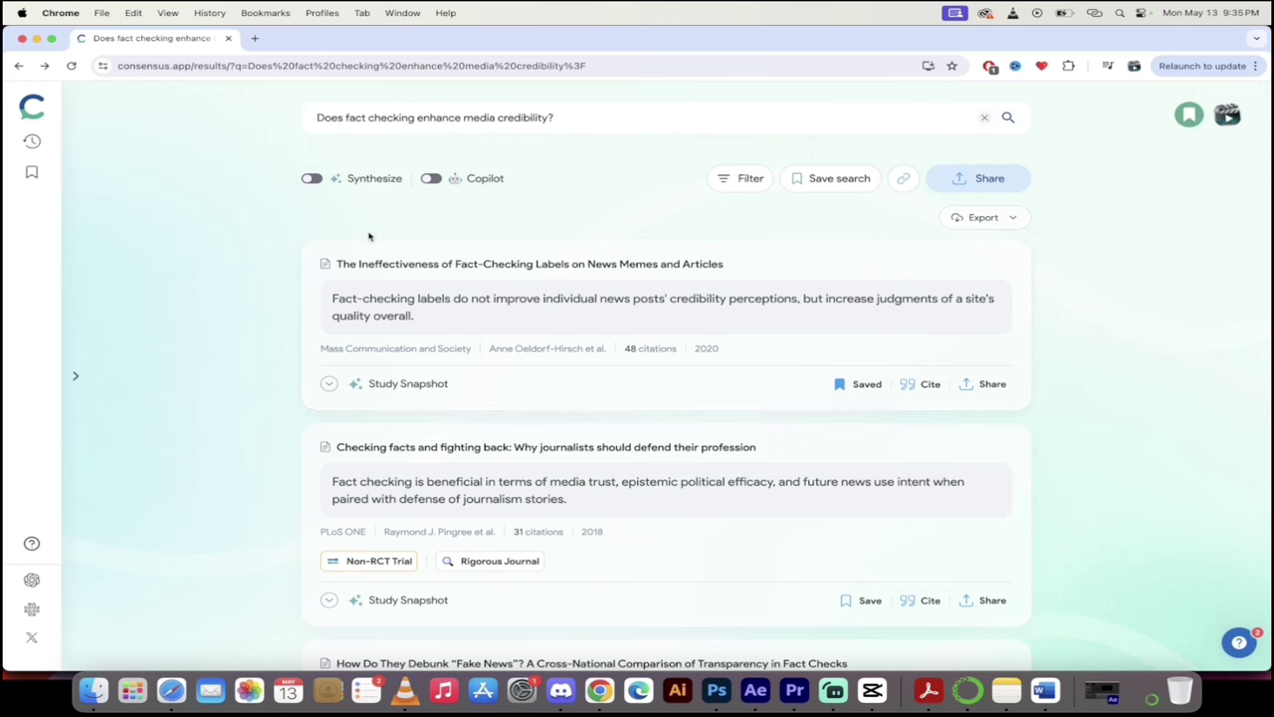
- Turn on Synthesize for the search and read the generated Summary of the analyzed papers
{"action": "mouse_move", "coordinate": [363, 182]}
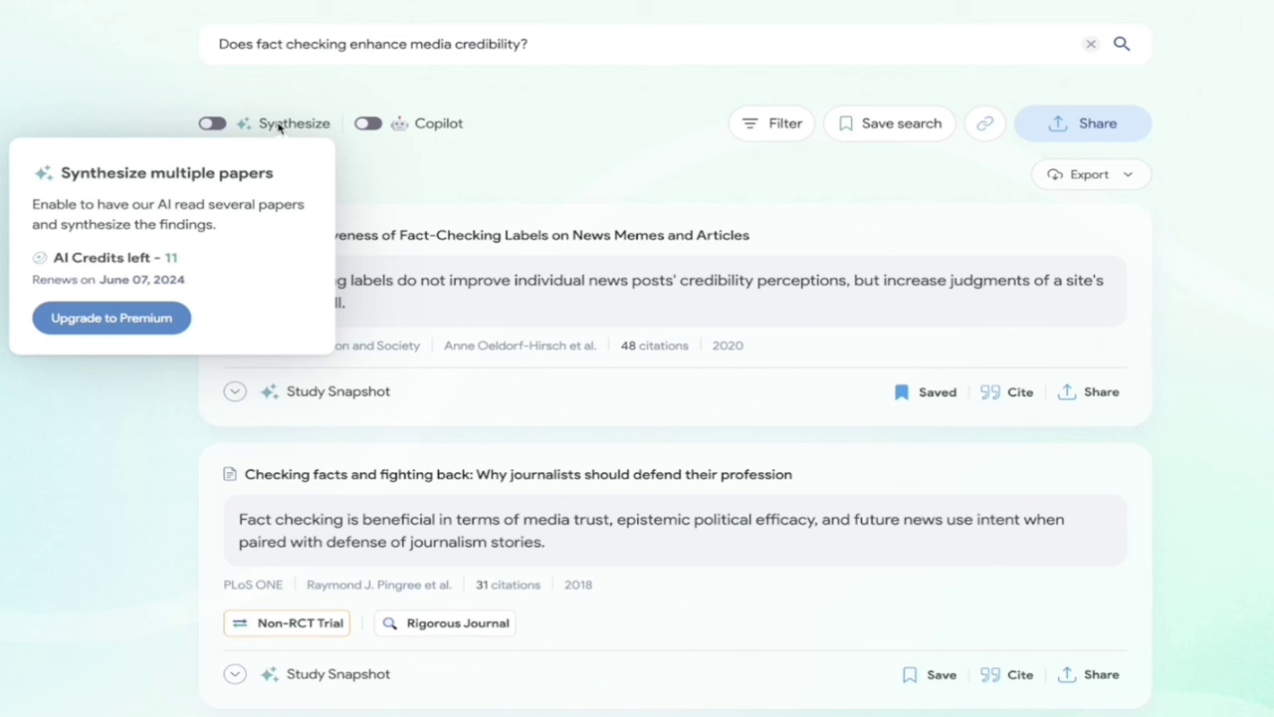
{"action": "left_click", "coordinate": [212, 123]}
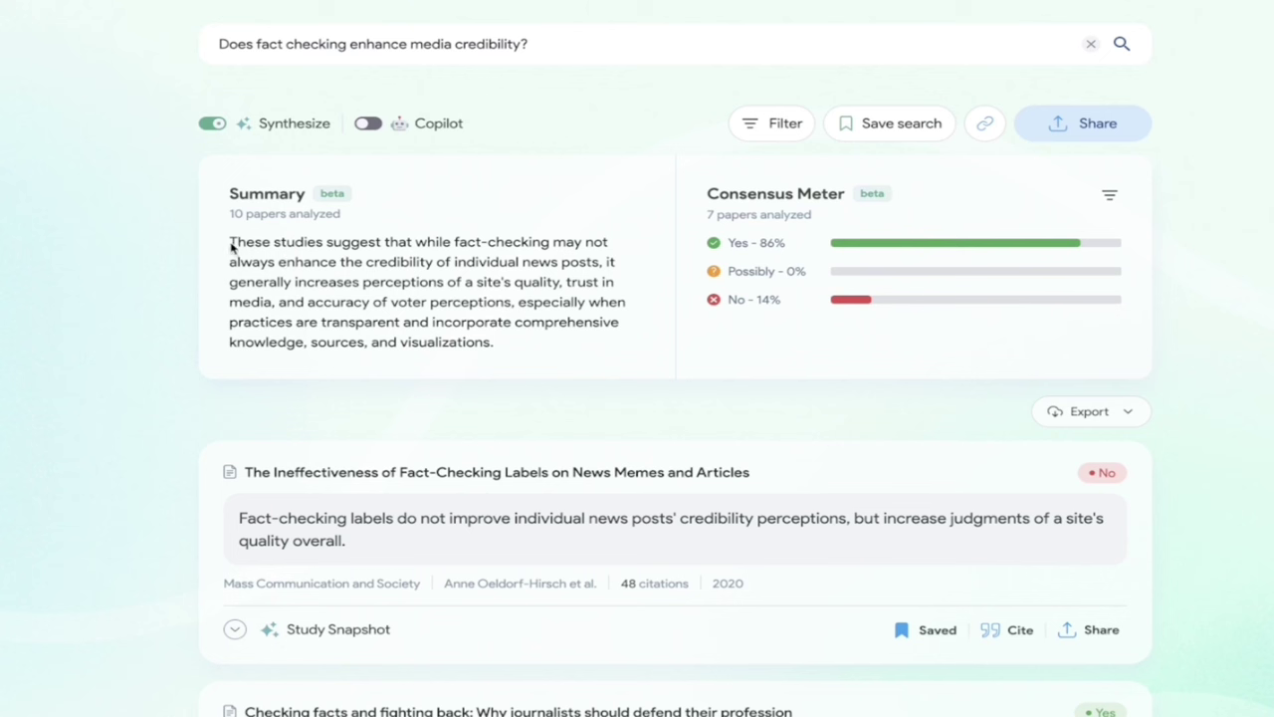
{"action": "left_click_drag", "start_coordinate": [231, 246], "coordinate": [293, 263]}
{"action": "left_click", "coordinate": [408, 281]}
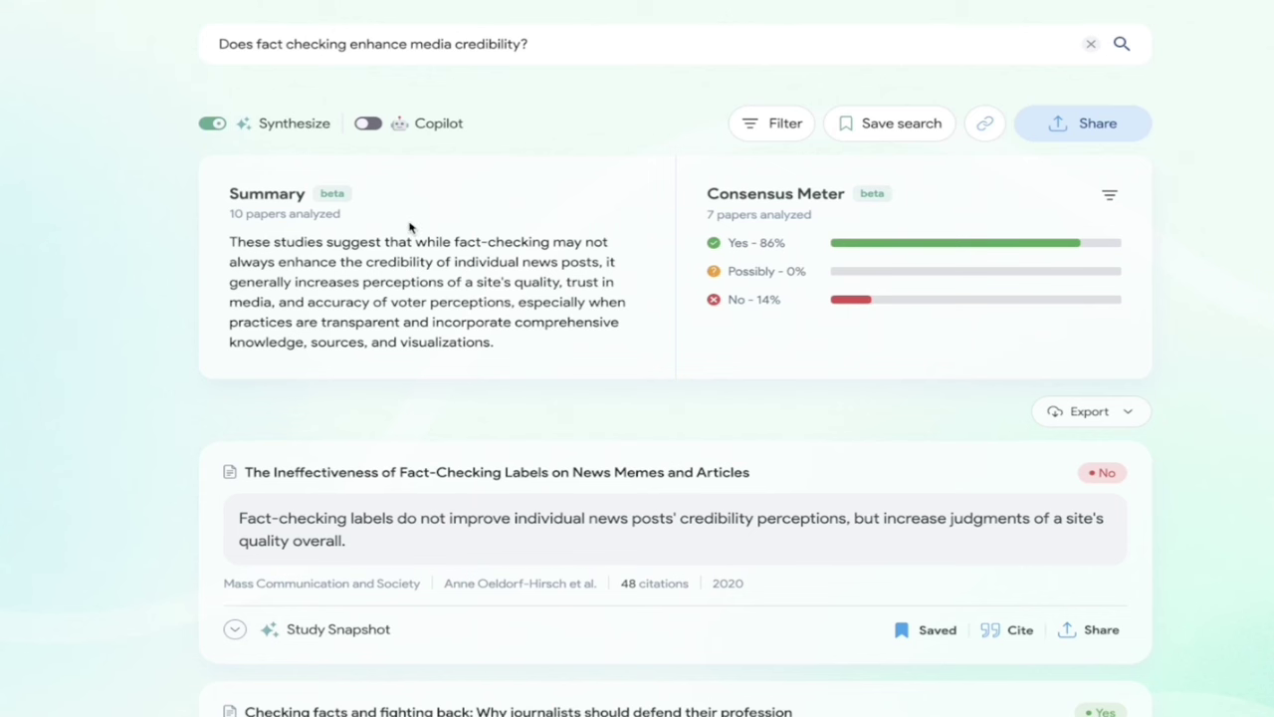
- Examine the Consensus Meter and compare the Yes, No and Unknown labels on the individual results
{"action": "mouse_move", "coordinate": [873, 193]}
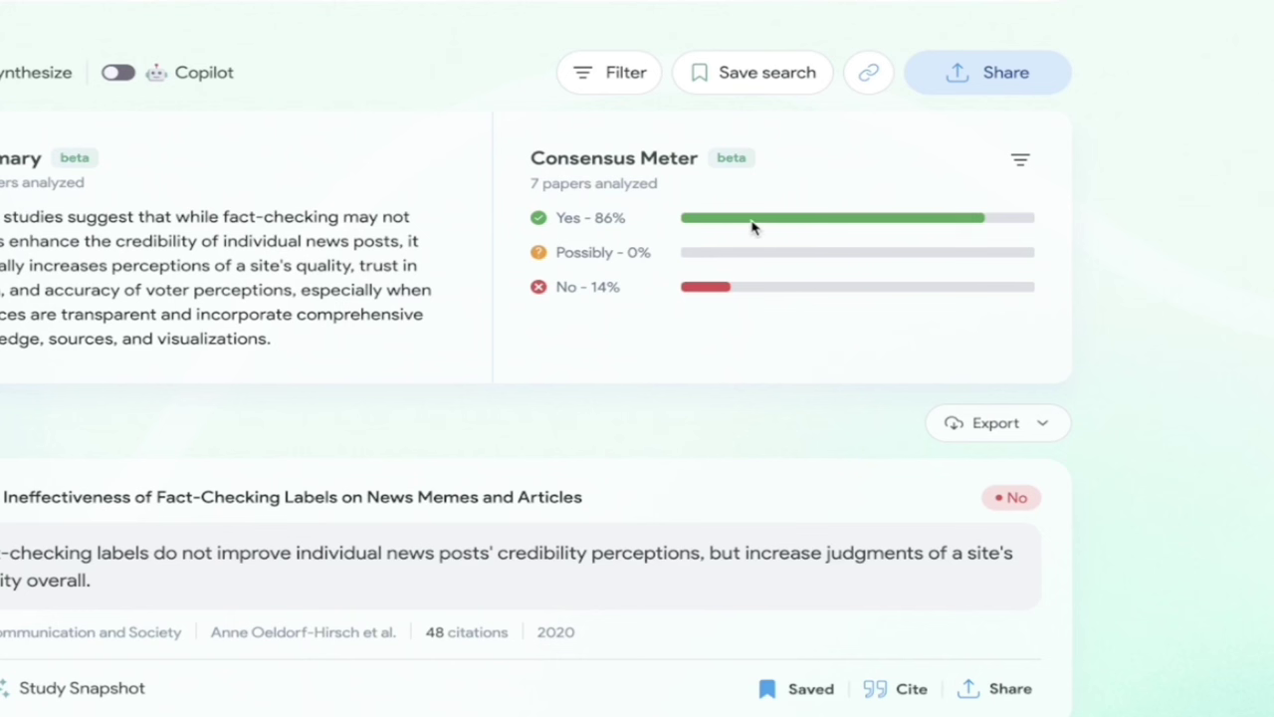
{"action": "scroll", "coordinate": [738, 300], "scroll_direction": "down", "scroll_amount": 1}
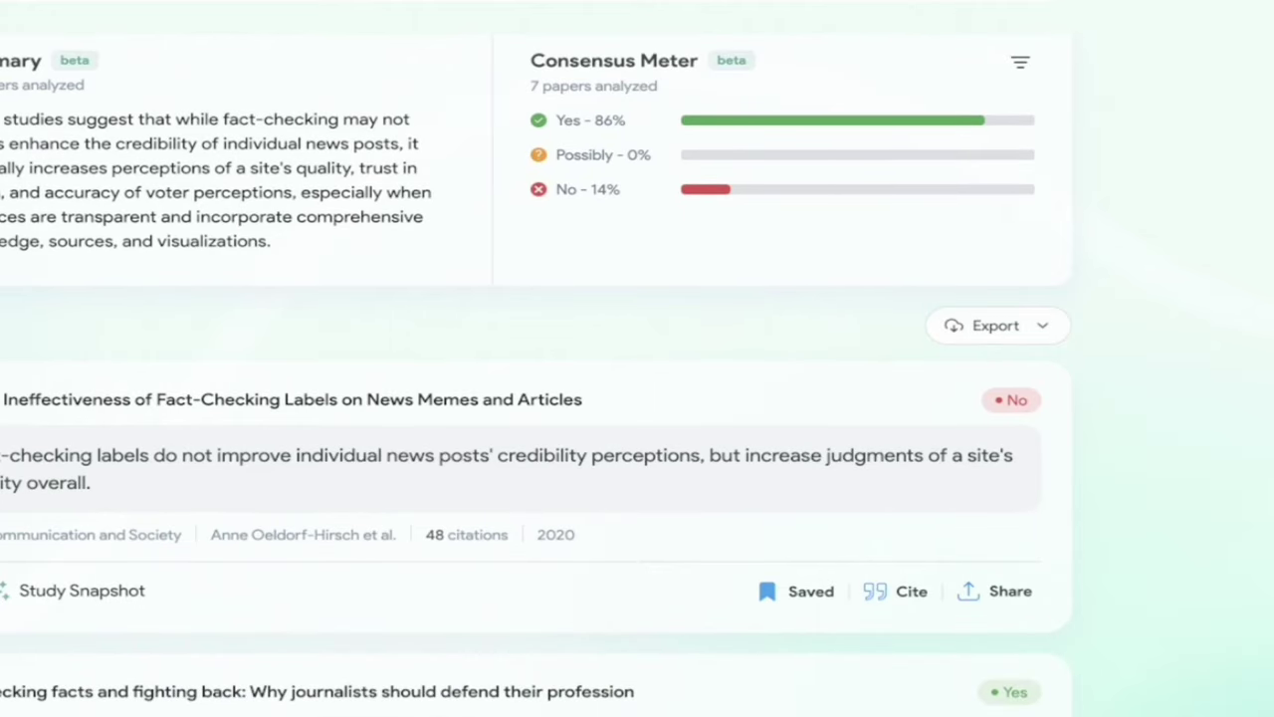
{"action": "scroll", "coordinate": [672, 545], "scroll_direction": "down", "scroll_amount": 1}
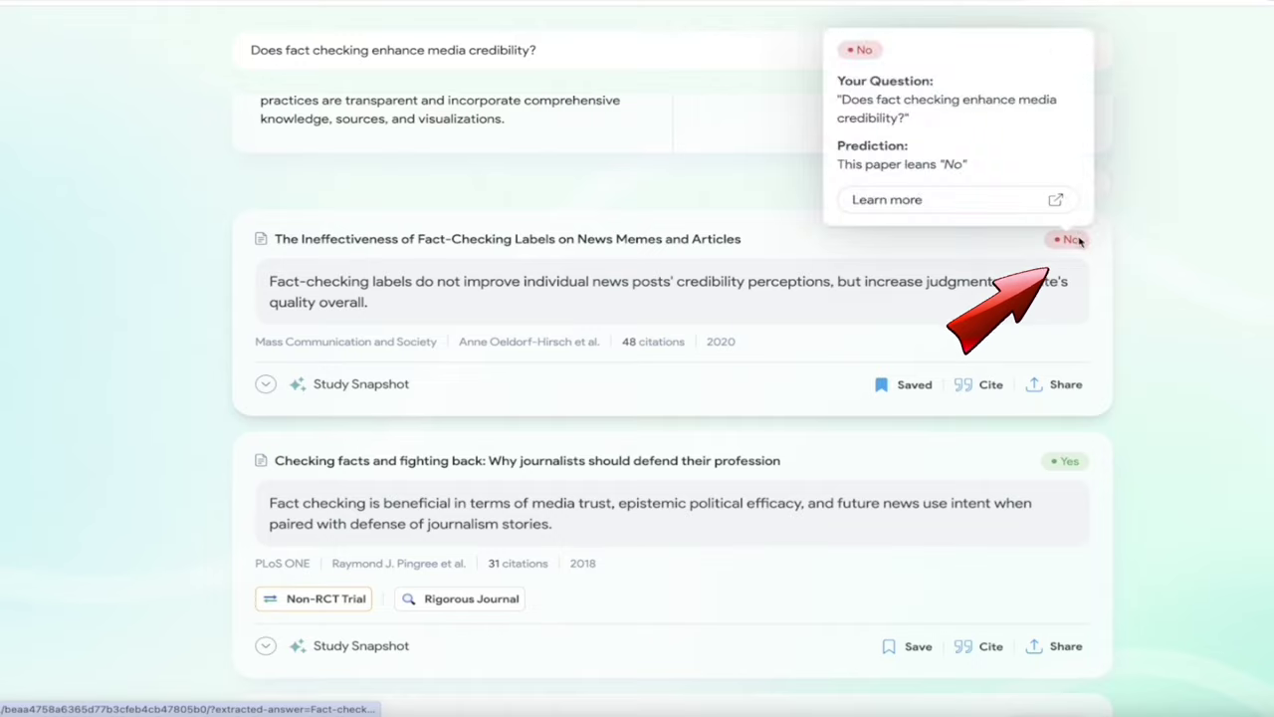
{"action": "scroll", "coordinate": [1175, 322], "scroll_direction": "down", "scroll_amount": 7}
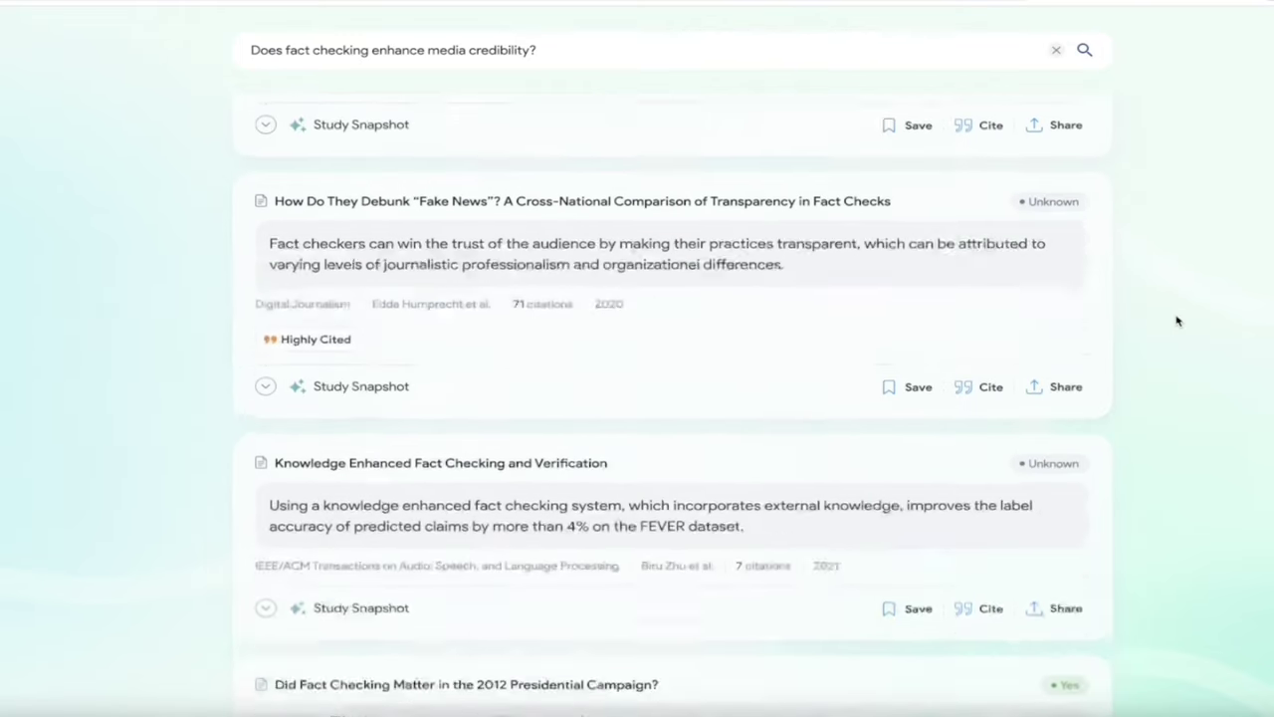
{"action": "scroll", "coordinate": [1009, 426], "scroll_direction": "down", "scroll_amount": 12}
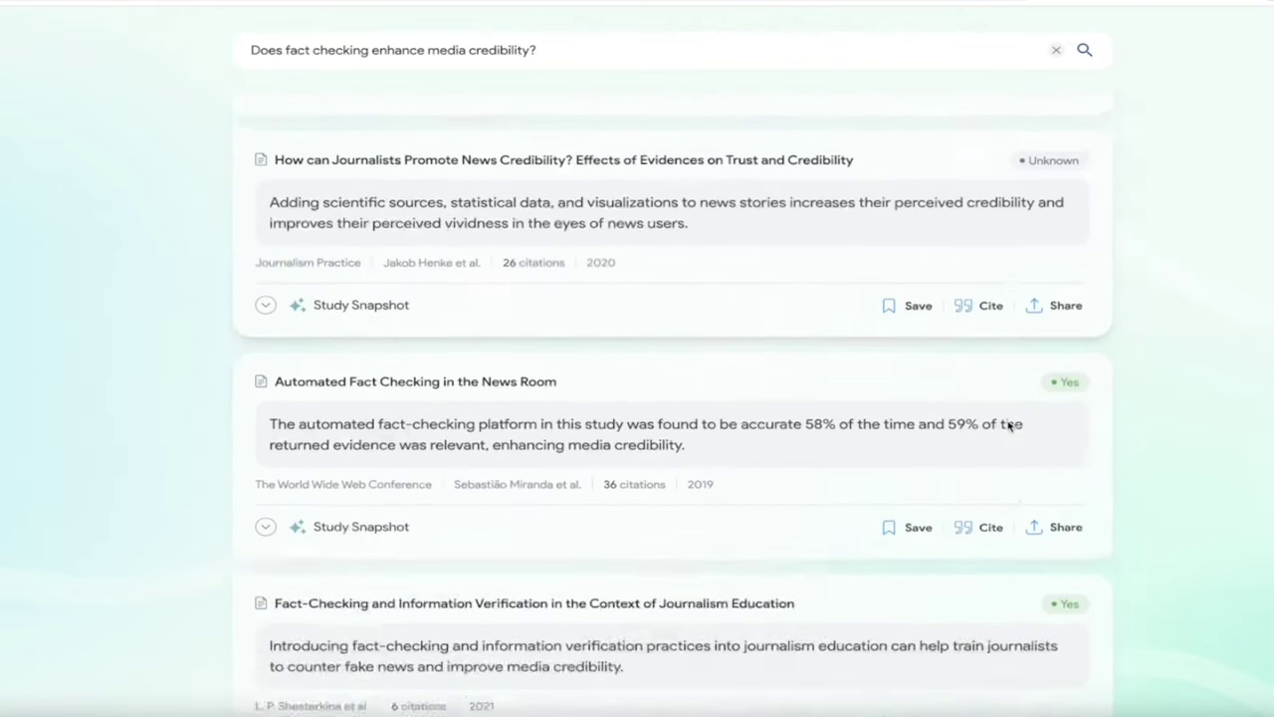
{"action": "scroll", "coordinate": [1008, 426], "scroll_direction": "down", "scroll_amount": 3}
{"action": "scroll", "coordinate": [1009, 426], "scroll_direction": "up", "scroll_amount": 20}
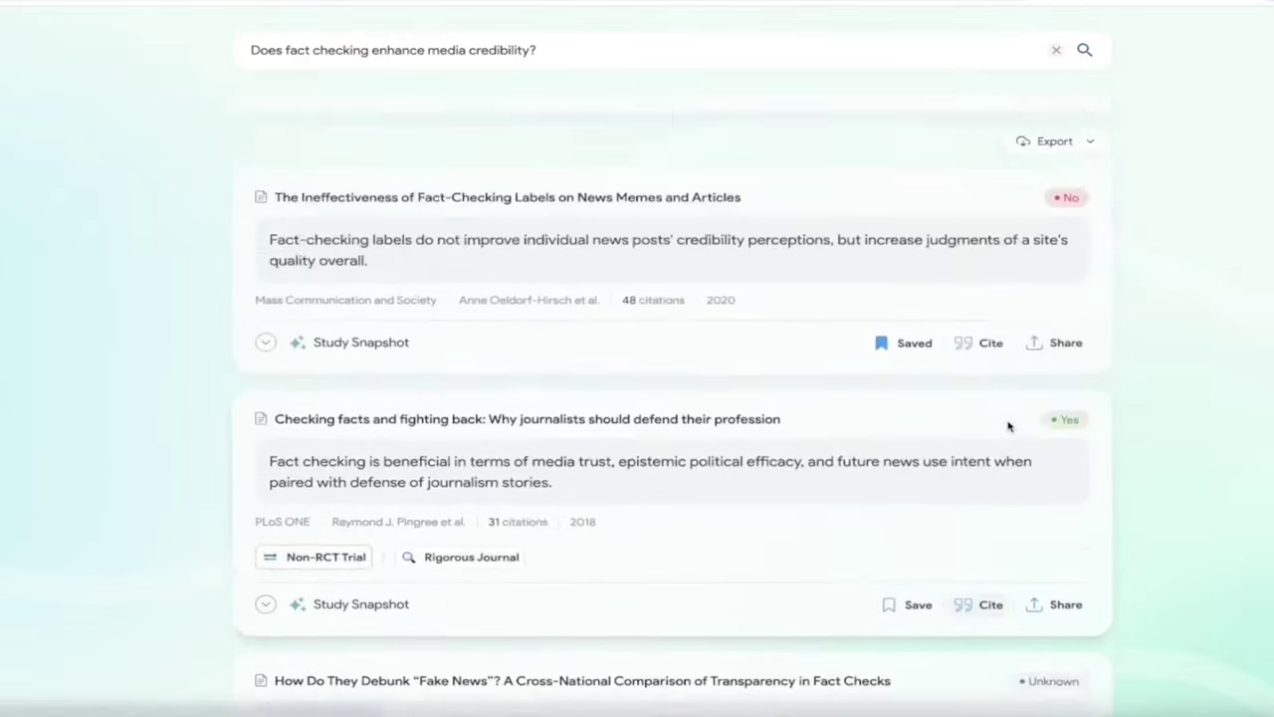
{"action": "scroll", "coordinate": [1009, 426], "scroll_direction": "down", "scroll_amount": 1}
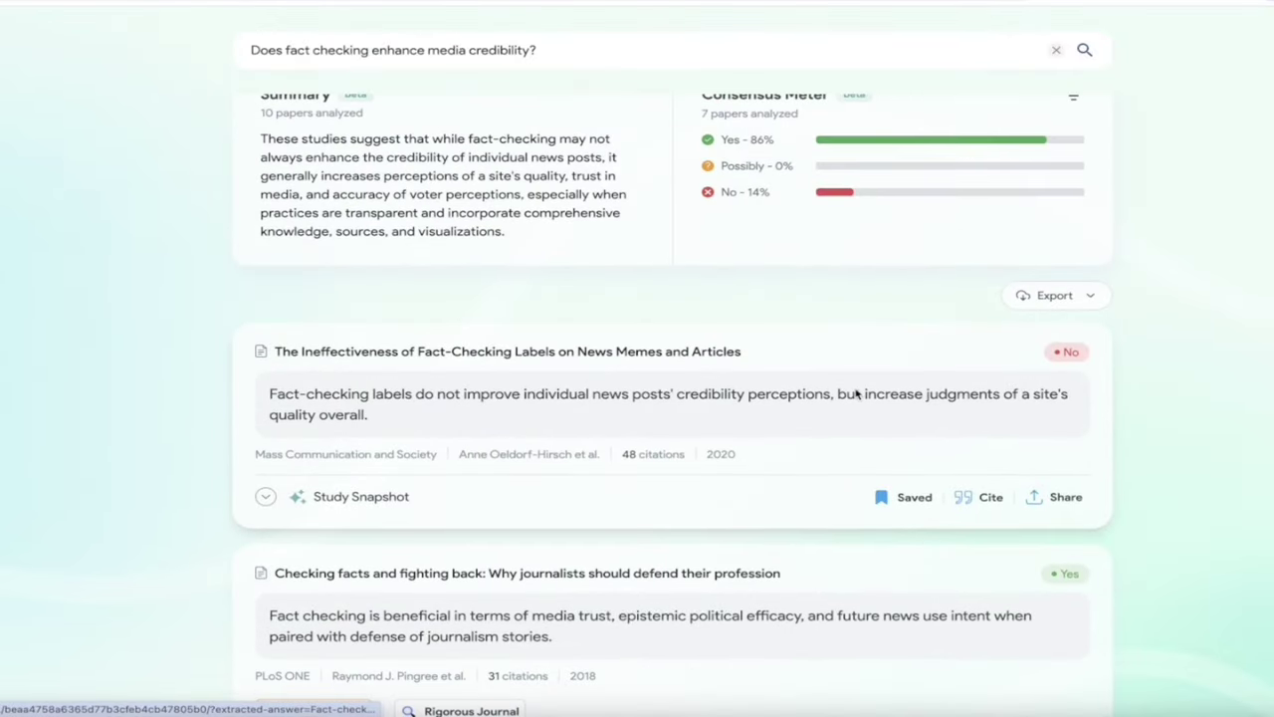
- Reopen "The Ineffectiveness of Fact-Checking Labels on News Memes and Articles", review its key takeaway and abstract, and return to the results
{"action": "left_click", "coordinate": [694, 360]}
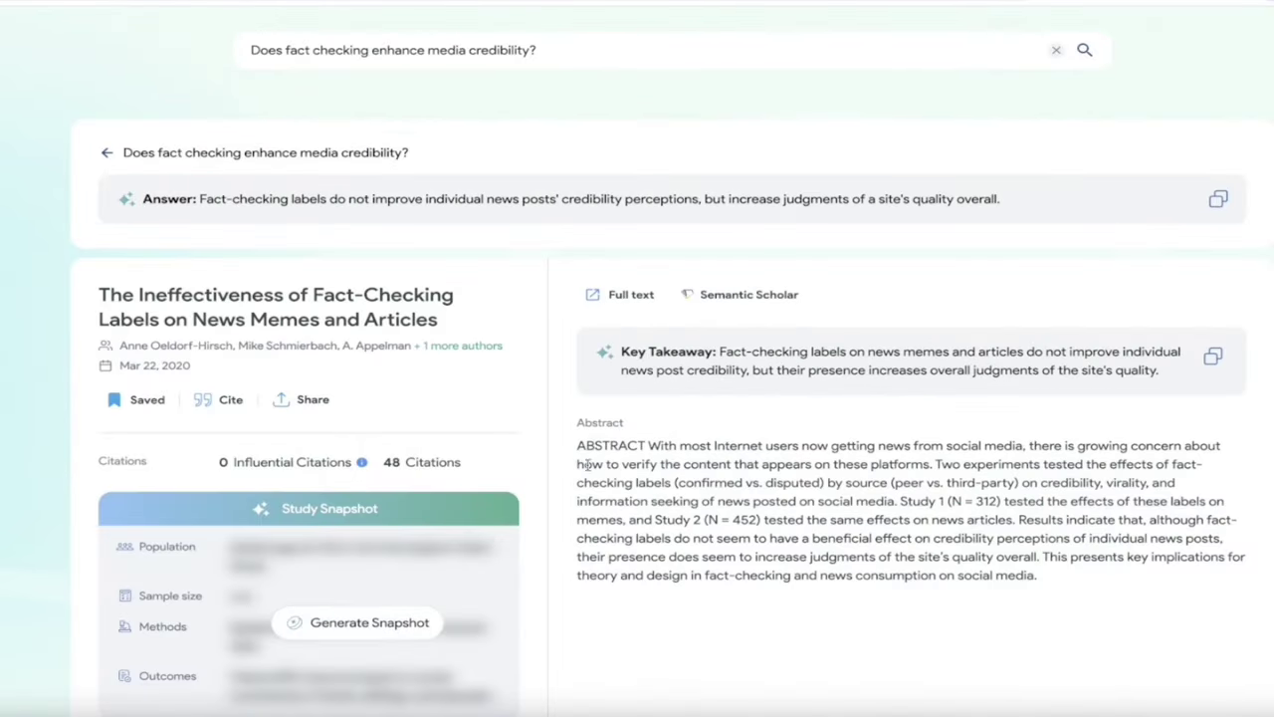
{"action": "scroll", "coordinate": [584, 449], "scroll_direction": "down", "scroll_amount": 1}
{"action": "scroll", "coordinate": [584, 449], "scroll_direction": "down", "scroll_amount": 1}
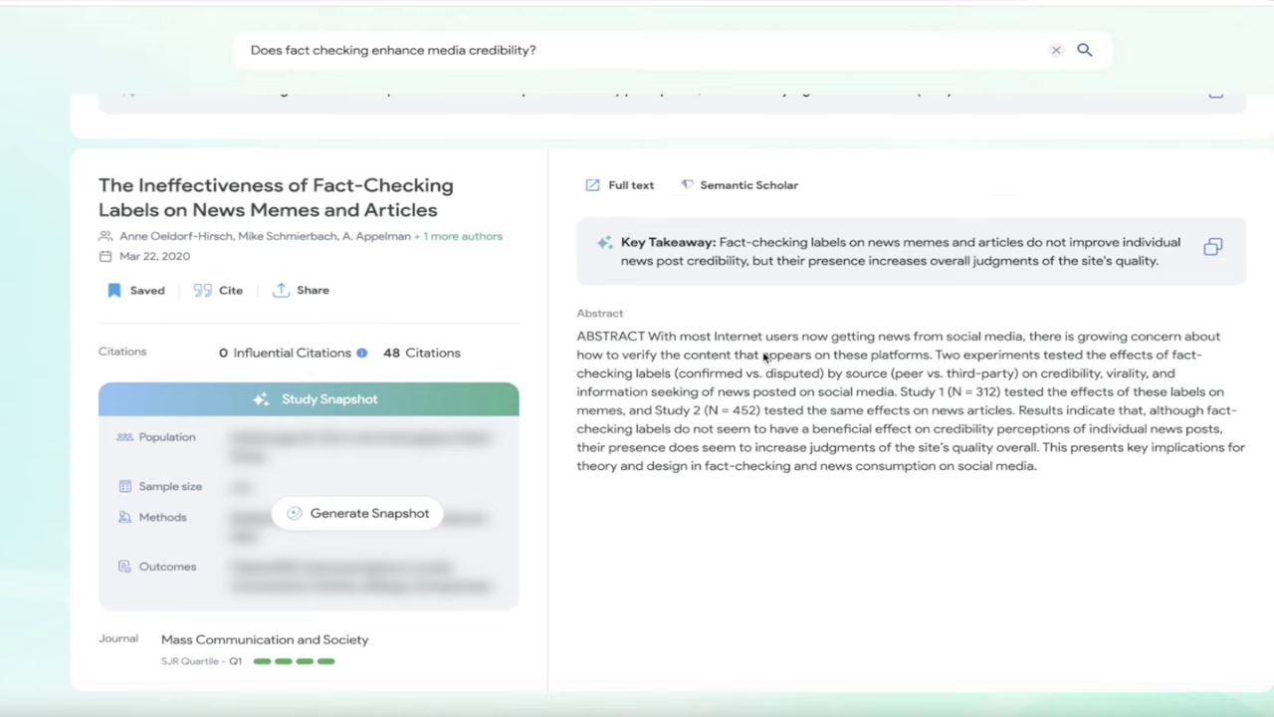
{"action": "scroll", "coordinate": [764, 357], "scroll_direction": "up", "scroll_amount": 2}
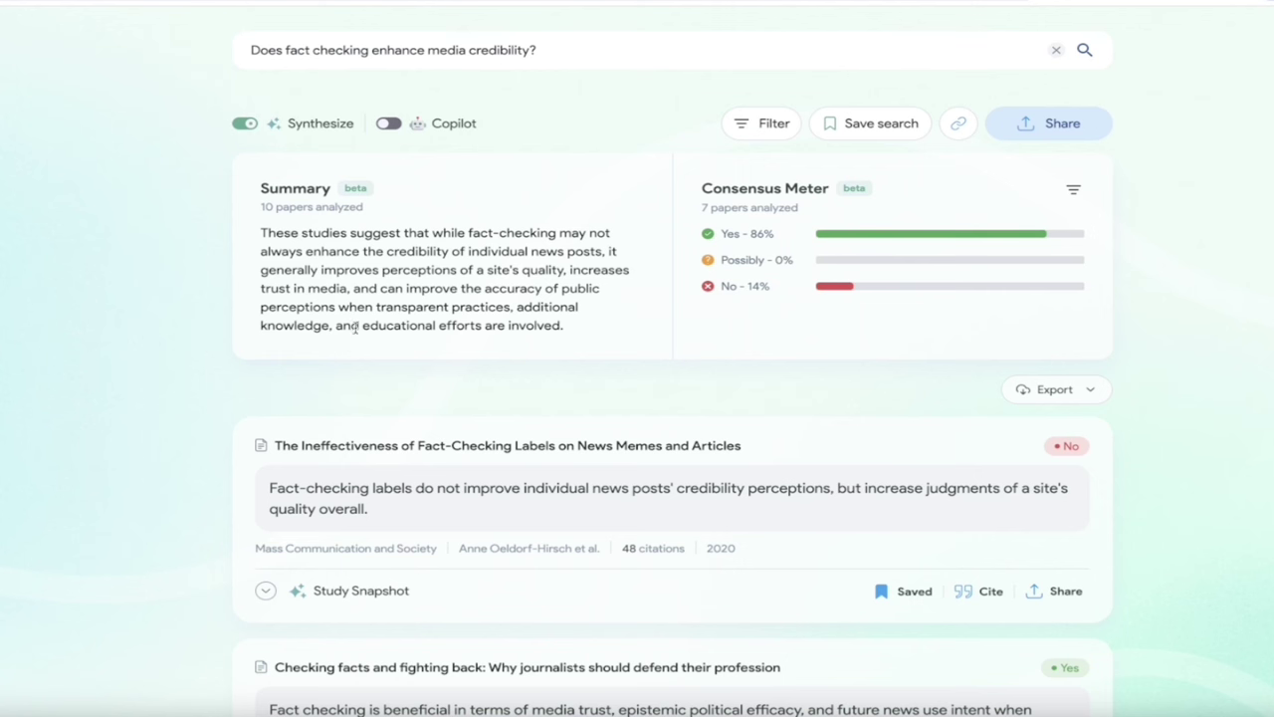
- Turn off Synthesize, enable Copilot for the search, and read its introduction and key insights
{"action": "left_click", "coordinate": [245, 123]}
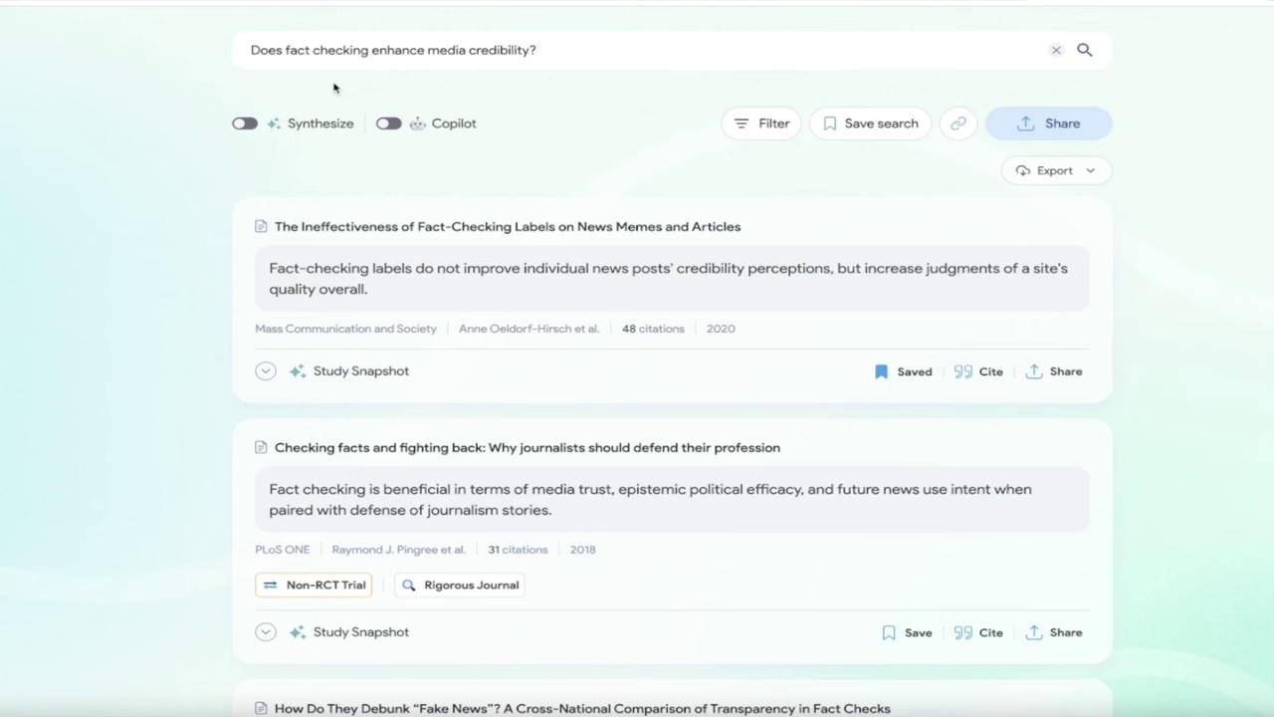
{"action": "left_click", "coordinate": [388, 124]}
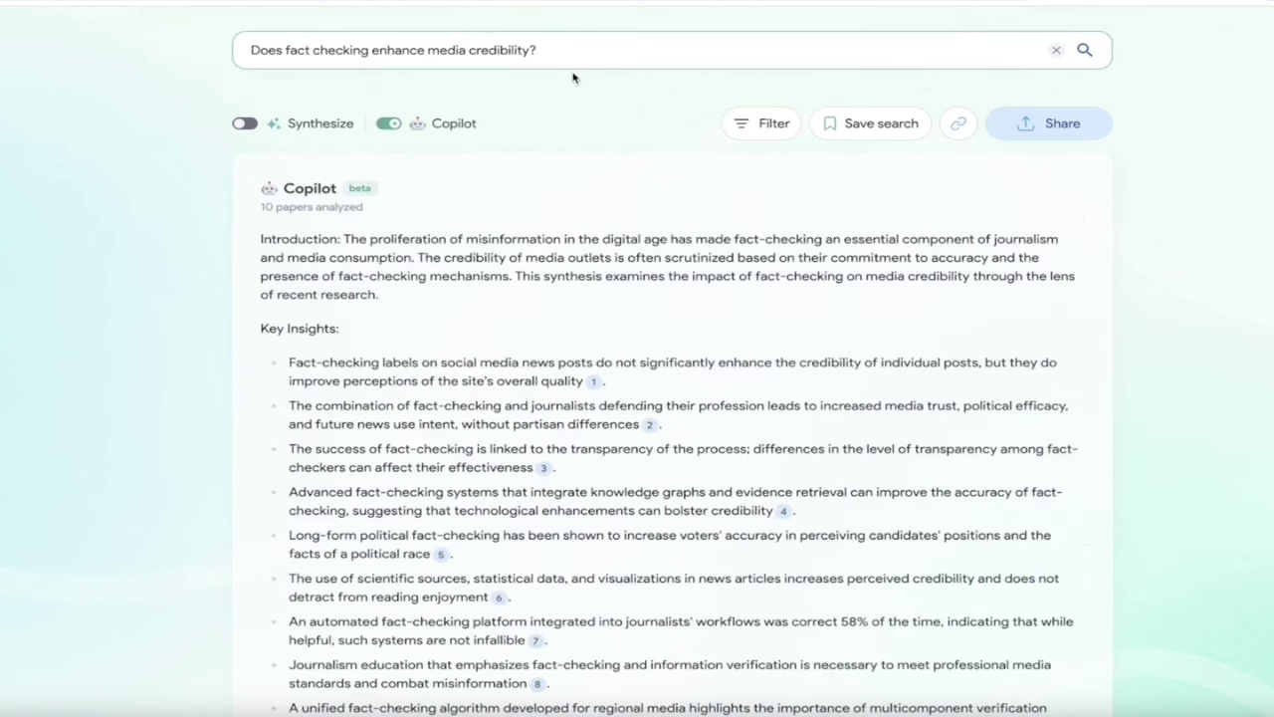
{"action": "mouse_move", "coordinate": [448, 127]}
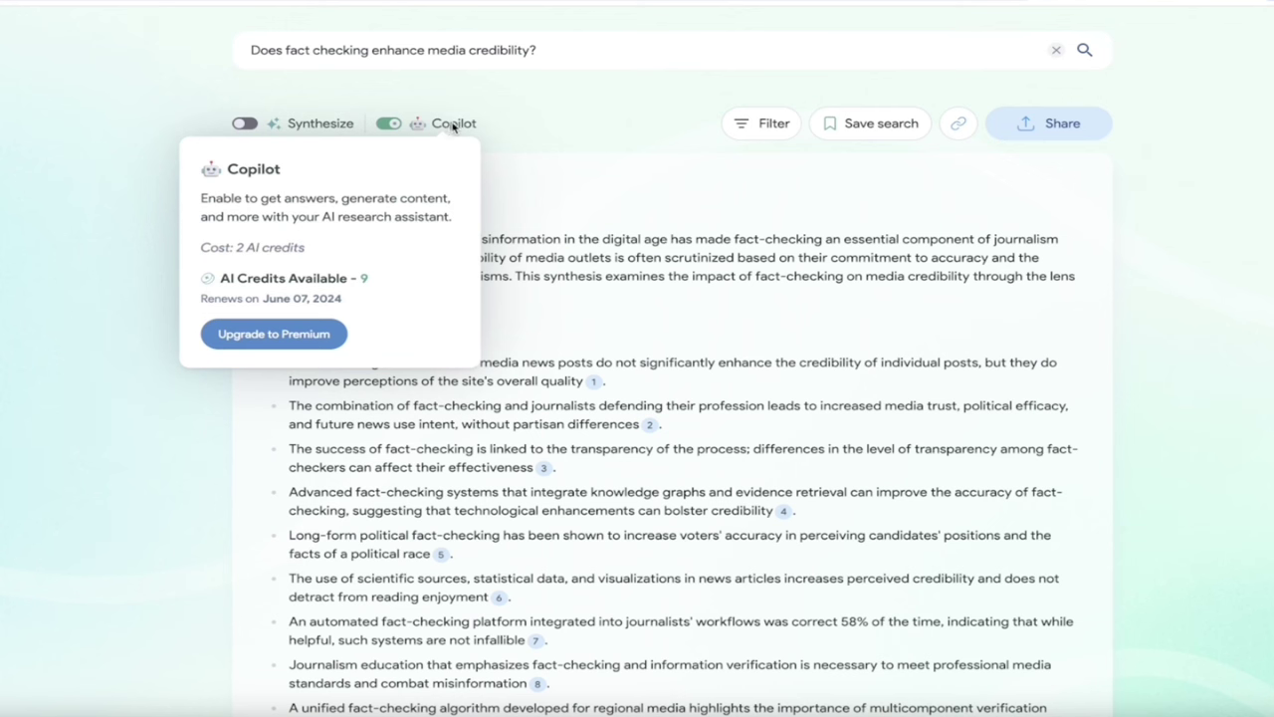
{"action": "scroll", "coordinate": [526, 151], "scroll_direction": "down", "scroll_amount": 1}
{"action": "scroll", "coordinate": [672, 399], "scroll_direction": "down", "scroll_amount": 2}
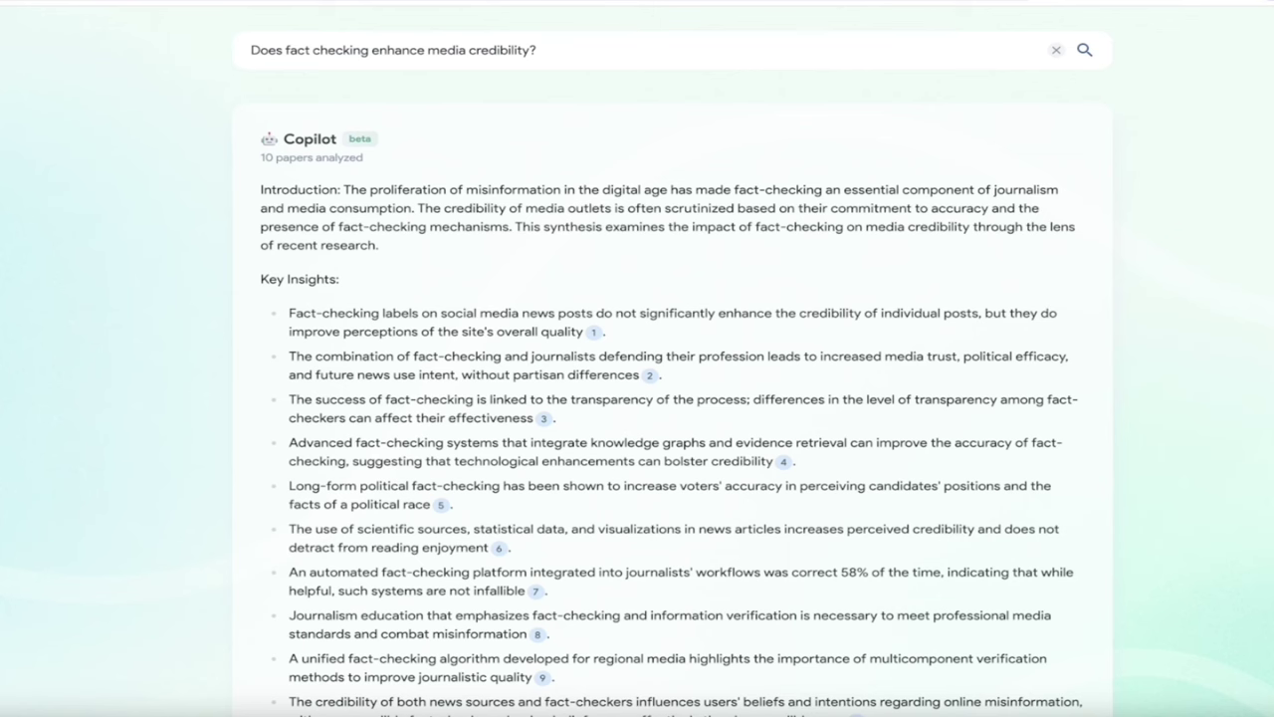
{"action": "scroll", "coordinate": [672, 410], "scroll_direction": "down", "scroll_amount": 1}
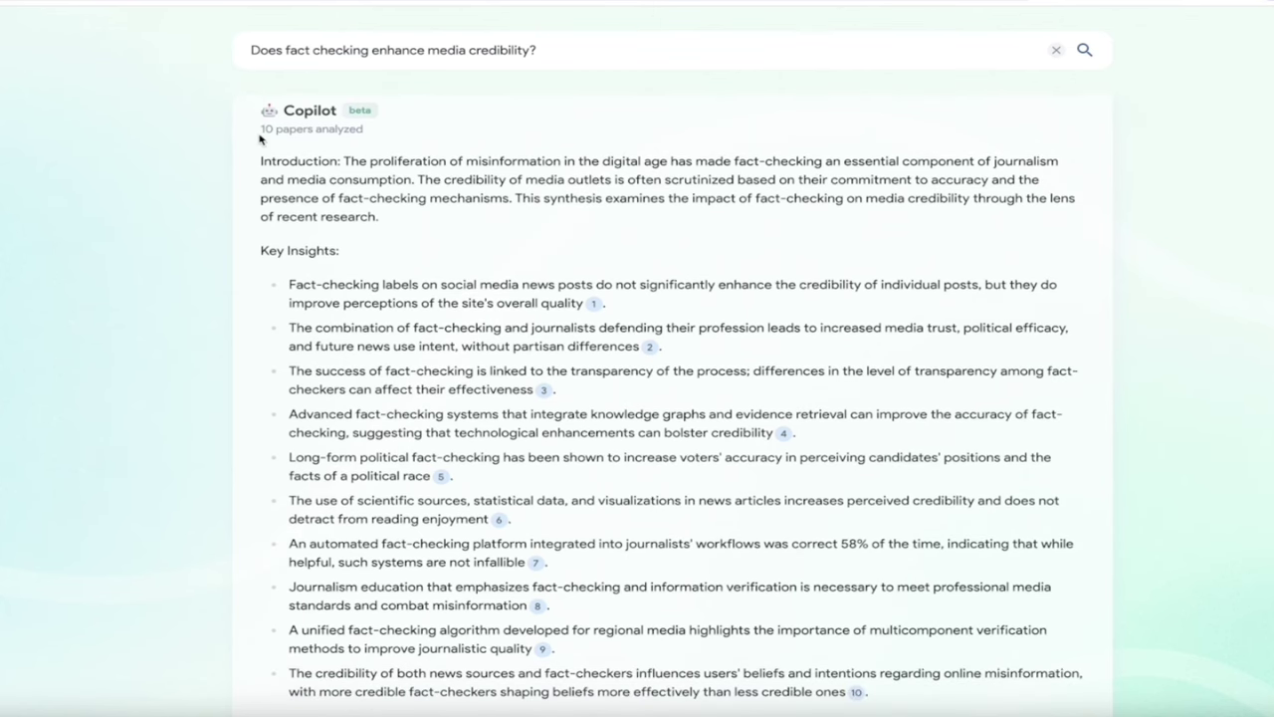
- Read Copilot's introduction and key insights, preview the source of citation 1, and follow the citation to its paper in the results
{"action": "scroll", "coordinate": [453, 212], "scroll_direction": "down", "scroll_amount": 3}
{"action": "scroll", "coordinate": [369, 156], "scroll_direction": "up", "scroll_amount": 2}
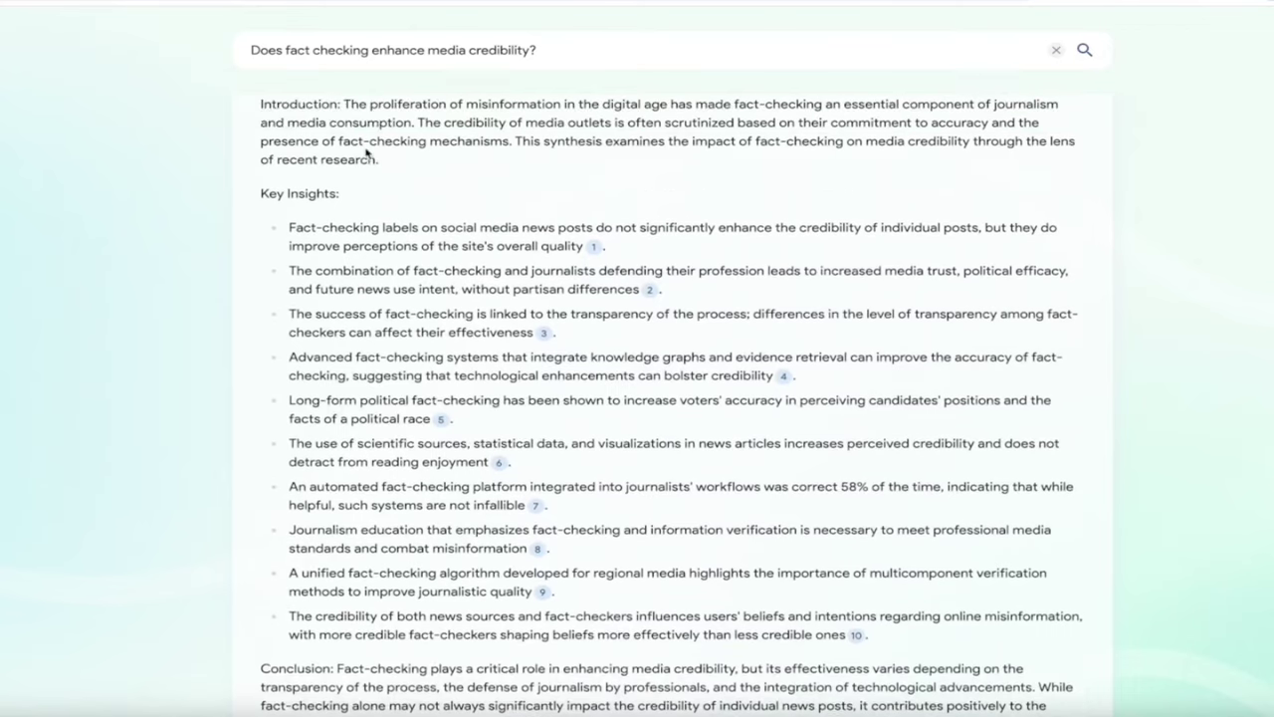
{"action": "scroll", "coordinate": [370, 228], "scroll_direction": "down", "scroll_amount": 3}
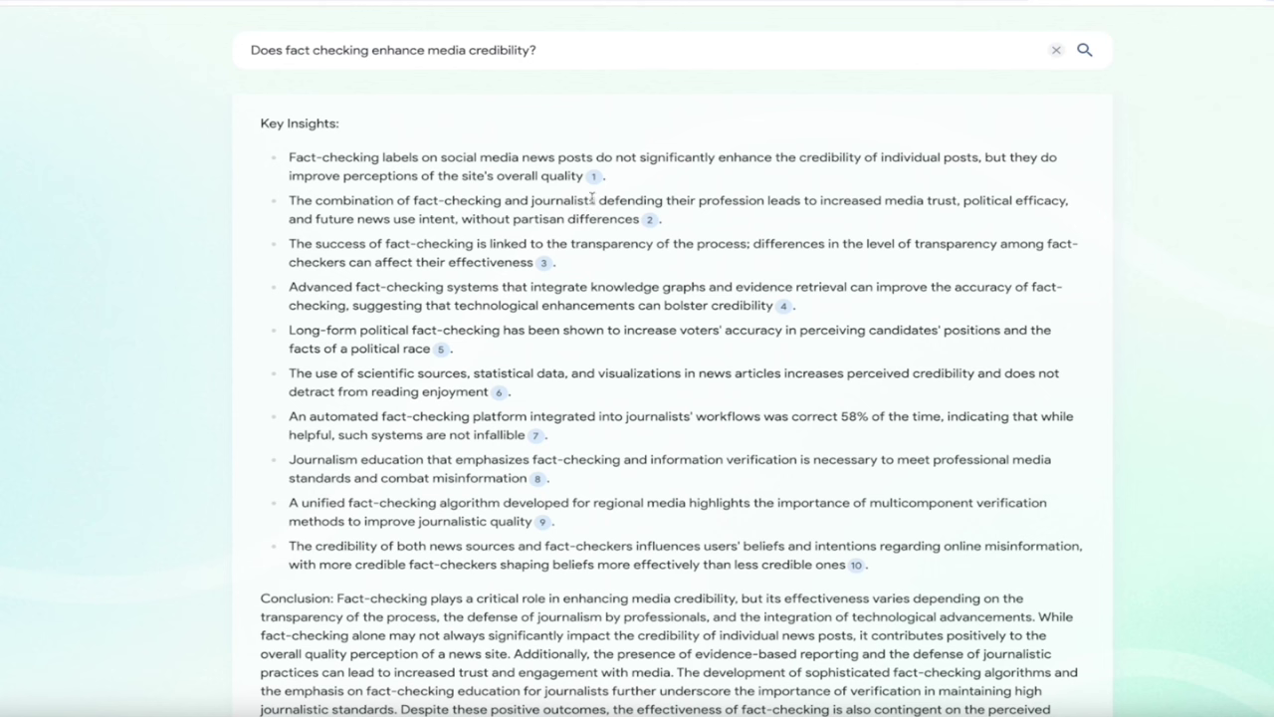
{"action": "mouse_move", "coordinate": [595, 180]}
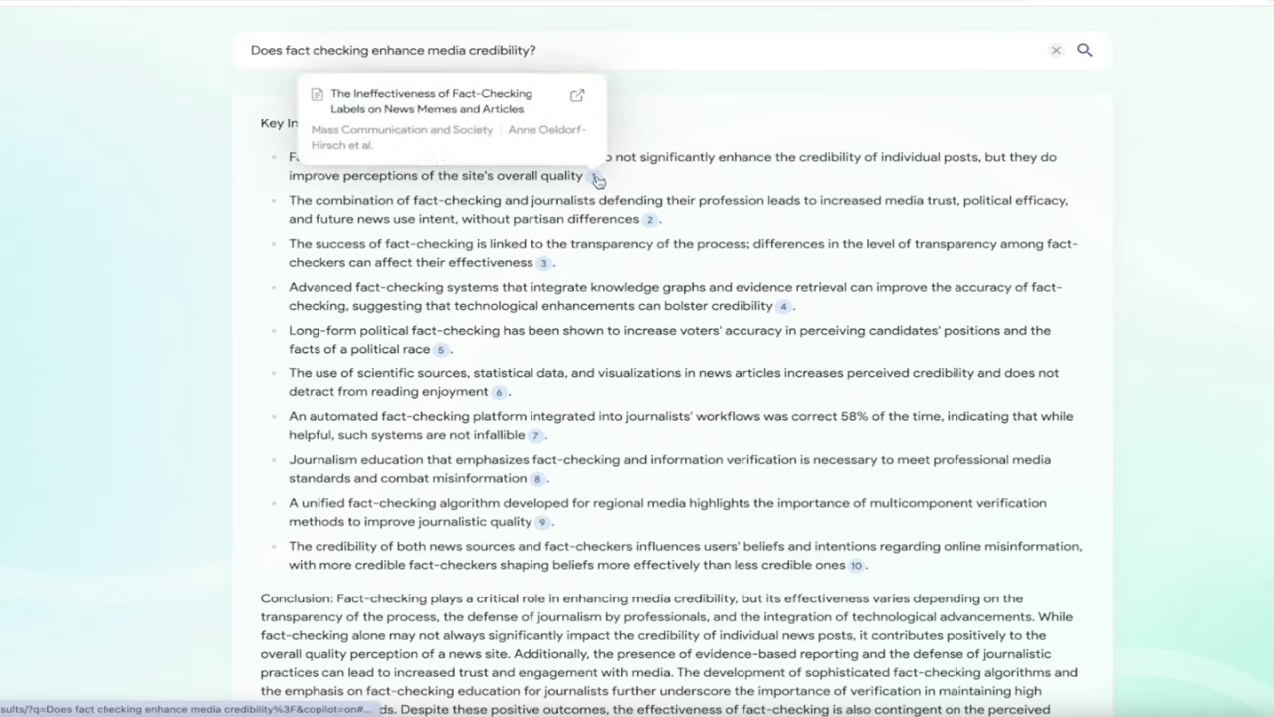
{"action": "scroll", "coordinate": [598, 180], "scroll_direction": "down", "scroll_amount": 2}
{"action": "left_click", "coordinate": [598, 179]}
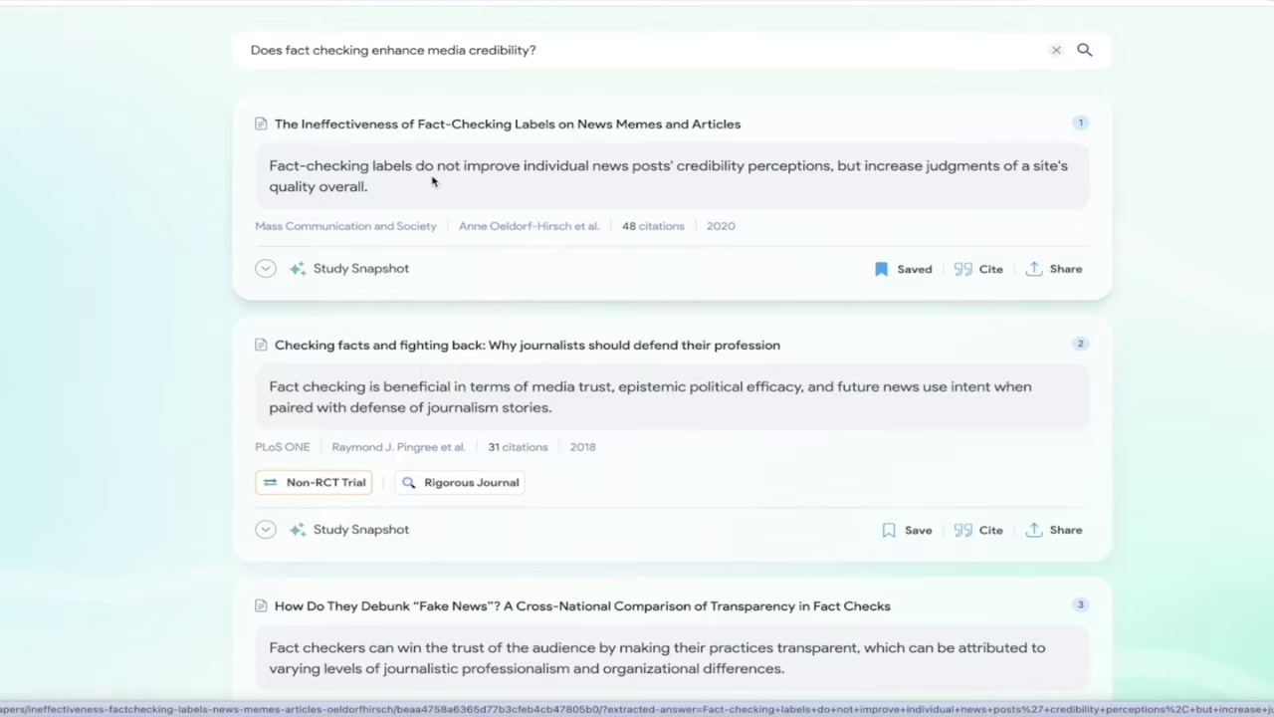
- Browse the numbered papers behind the Copilot answer and return to its introduction and key insights
{"action": "scroll", "coordinate": [433, 180], "scroll_direction": "down", "scroll_amount": 15}
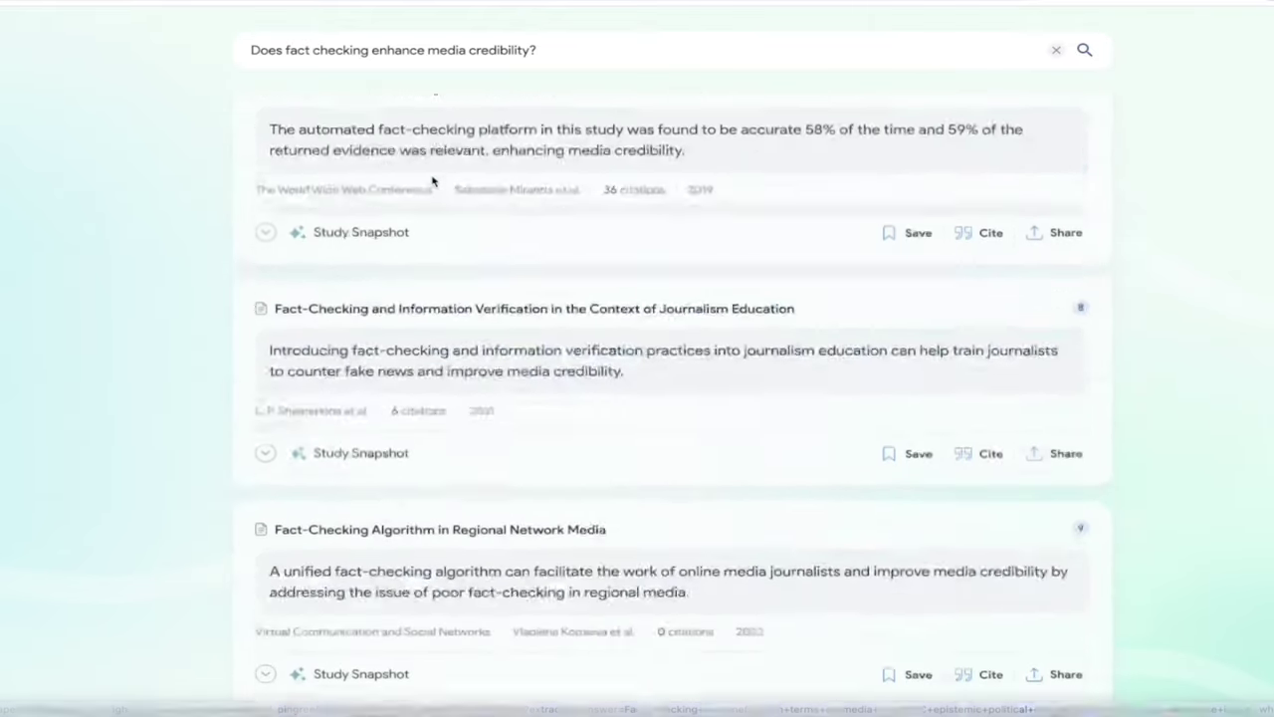
{"action": "scroll", "coordinate": [434, 180], "scroll_direction": "down", "scroll_amount": 10}
{"action": "scroll", "coordinate": [434, 180], "scroll_direction": "up", "scroll_amount": 20}
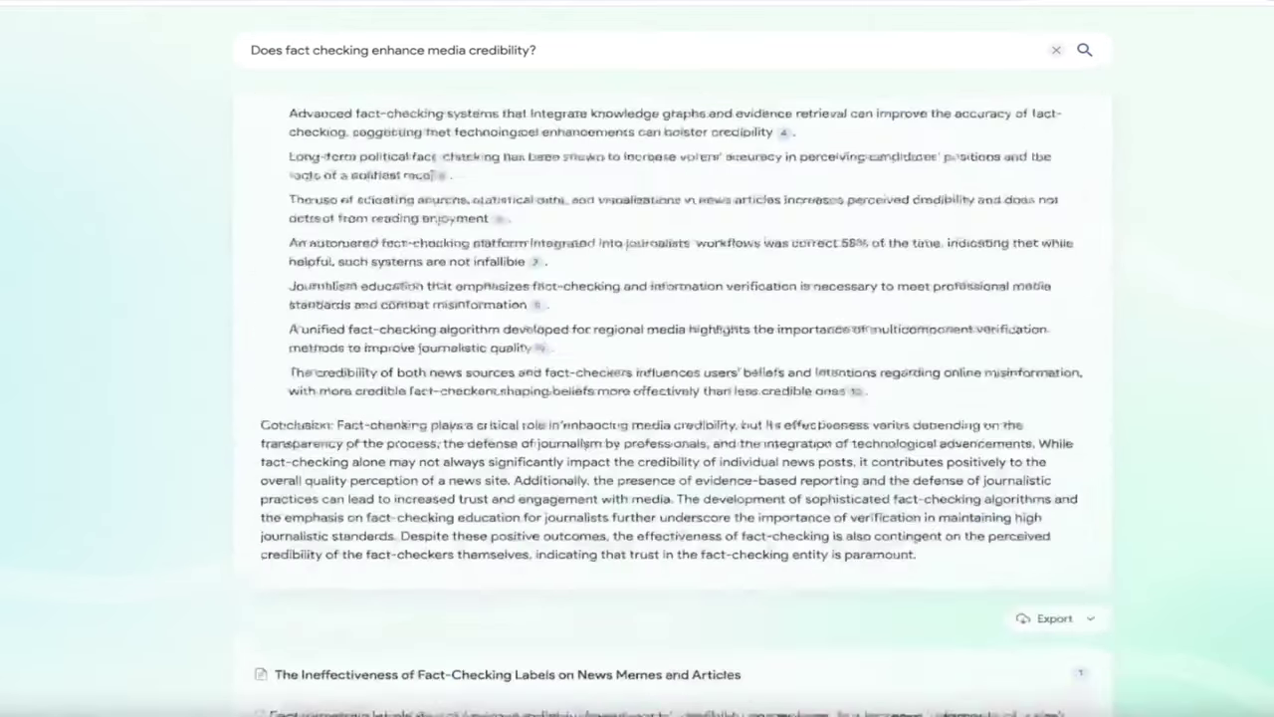
{"action": "scroll", "coordinate": [432, 179], "scroll_direction": "up", "scroll_amount": 4}
{"action": "scroll", "coordinate": [432, 180], "scroll_direction": "down", "scroll_amount": 1}
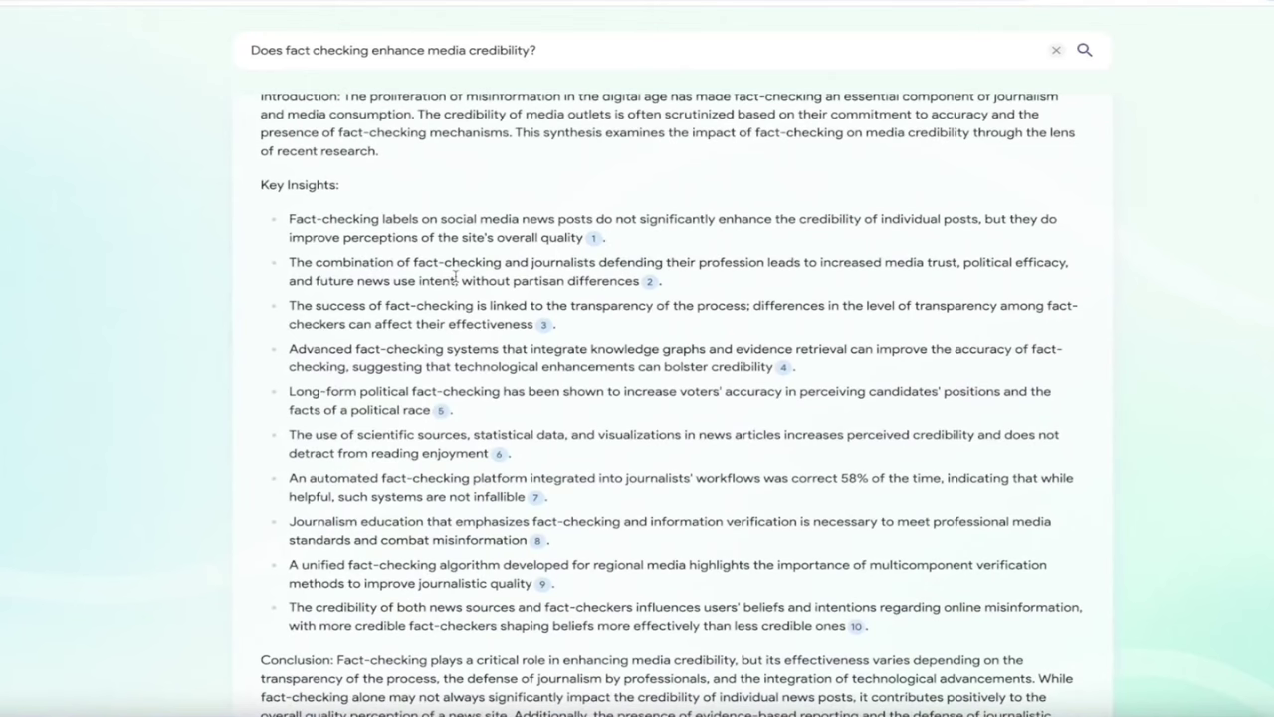
{"action": "scroll", "coordinate": [455, 277], "scroll_direction": "up", "scroll_amount": 2}
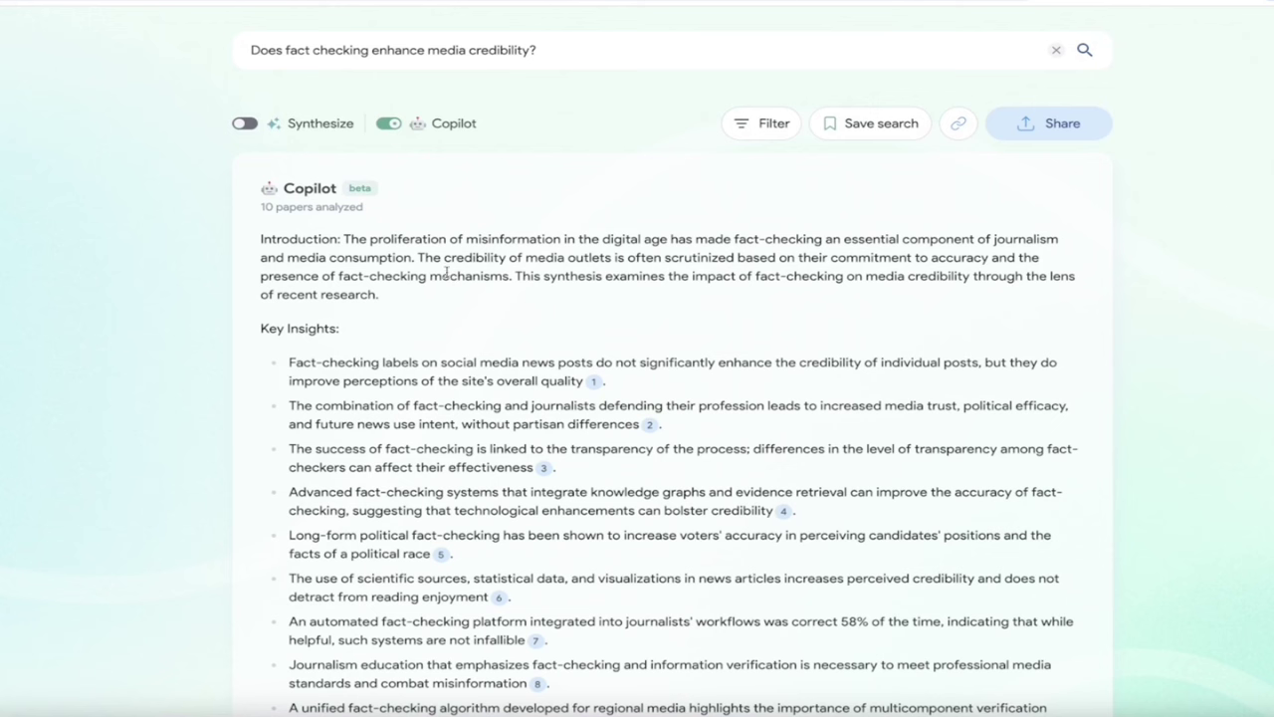
- Expand the Study Snapshot of "Automated Fact Checking in the News Room" and review its population, sample size, methods and outcomes
{"action": "scroll", "coordinate": [129, 436], "scroll_direction": "down", "scroll_amount": 20}
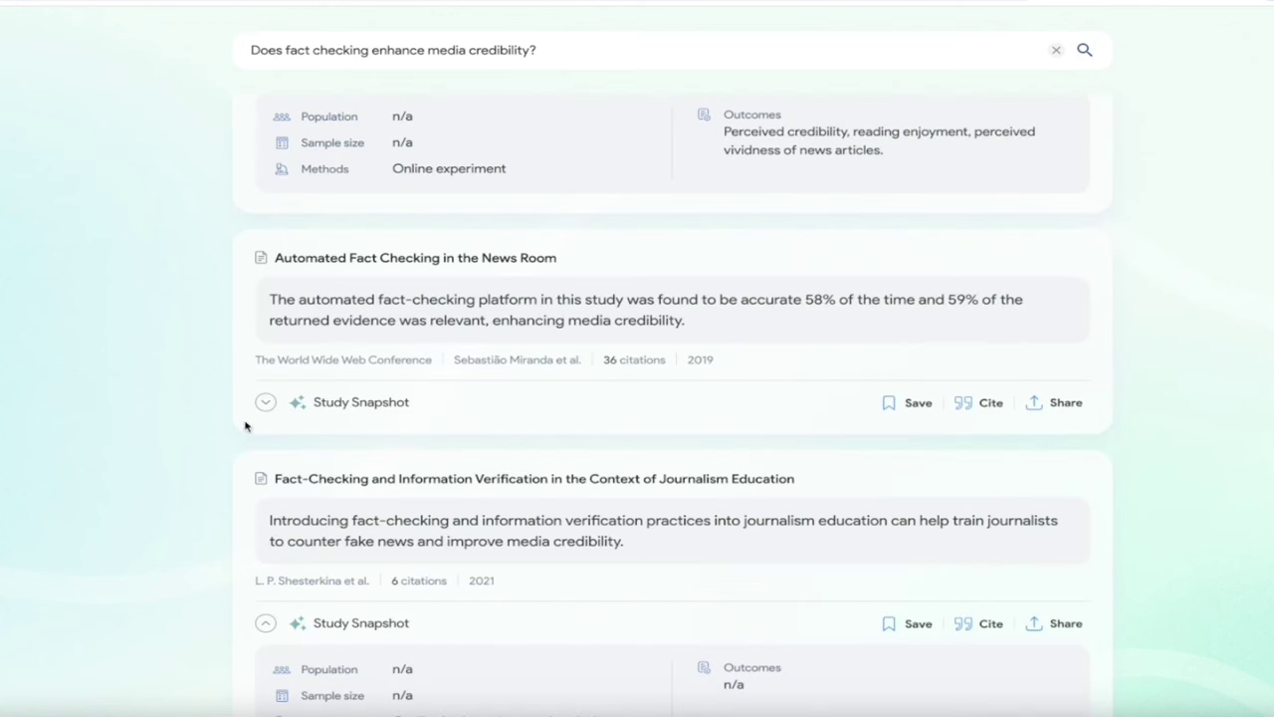
{"action": "mouse_move", "coordinate": [378, 402]}
{"action": "left_click", "coordinate": [387, 405]}
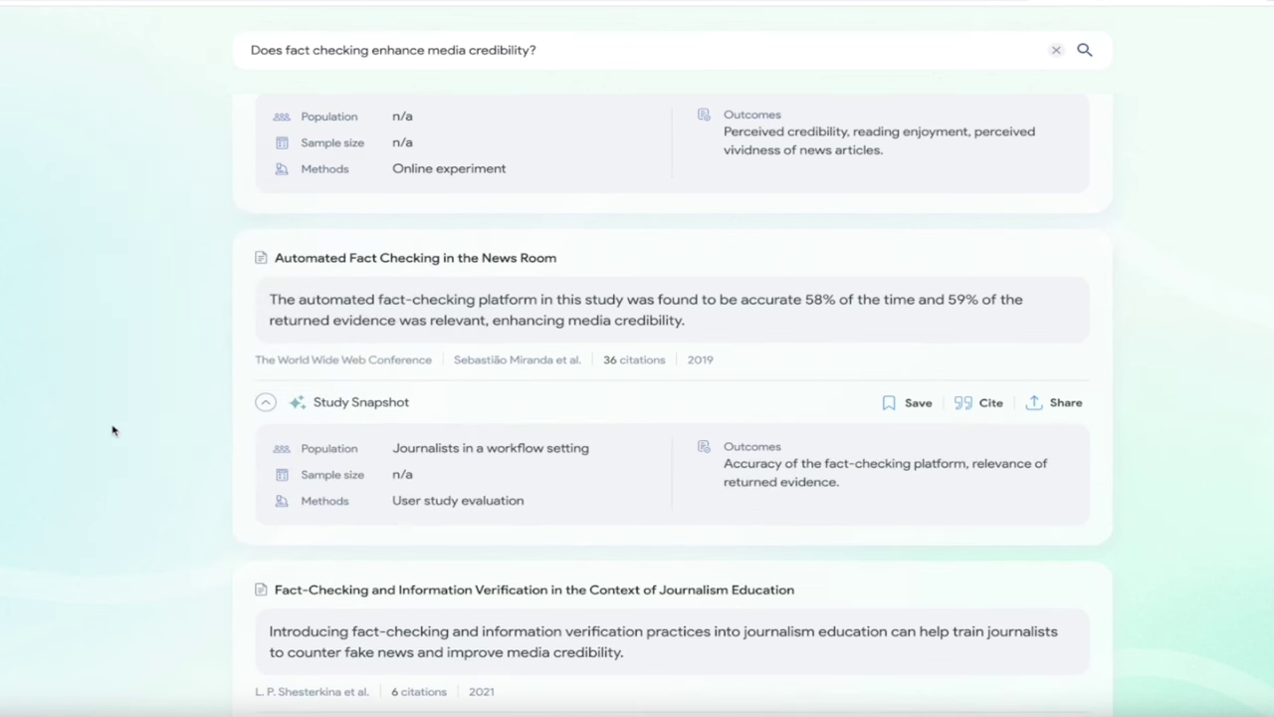
{"action": "scroll", "coordinate": [114, 429], "scroll_direction": "down", "scroll_amount": 3}
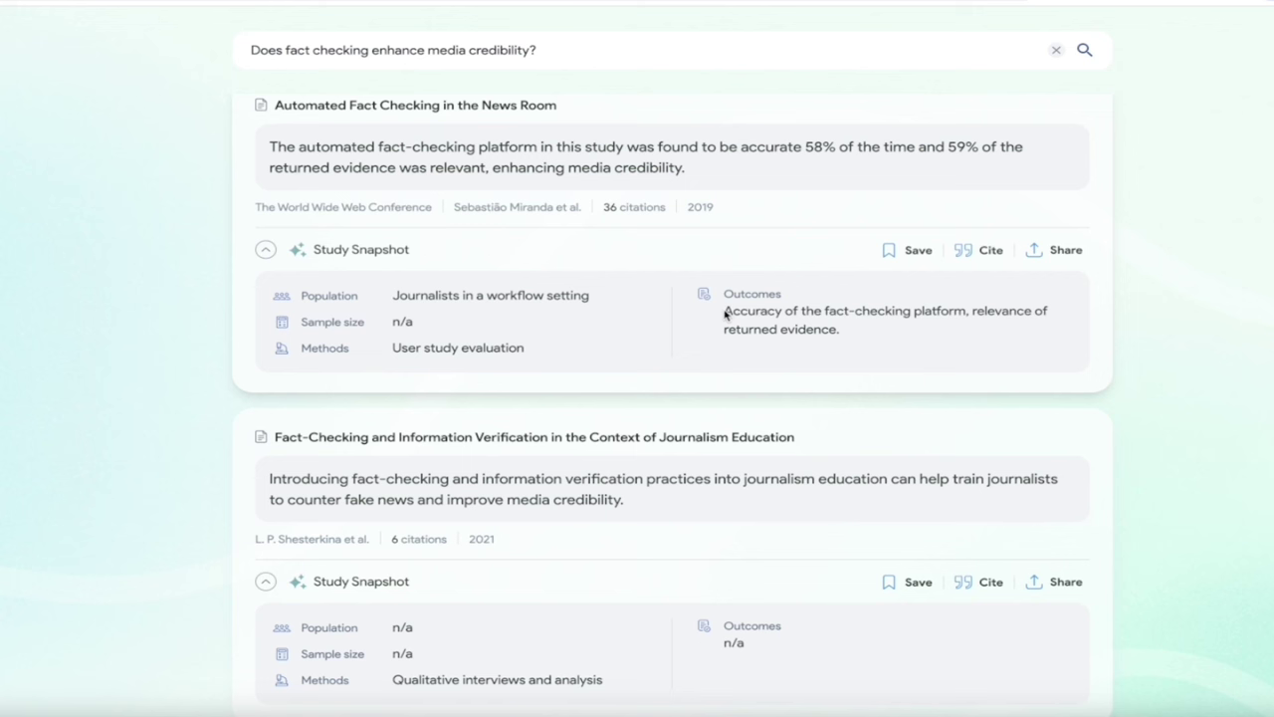
{"action": "left_click_drag", "start_coordinate": [725, 313], "coordinate": [853, 330]}
{"action": "left_click", "coordinate": [844, 330]}
{"action": "scroll", "coordinate": [53, 438], "scroll_direction": "down", "scroll_amount": 1}
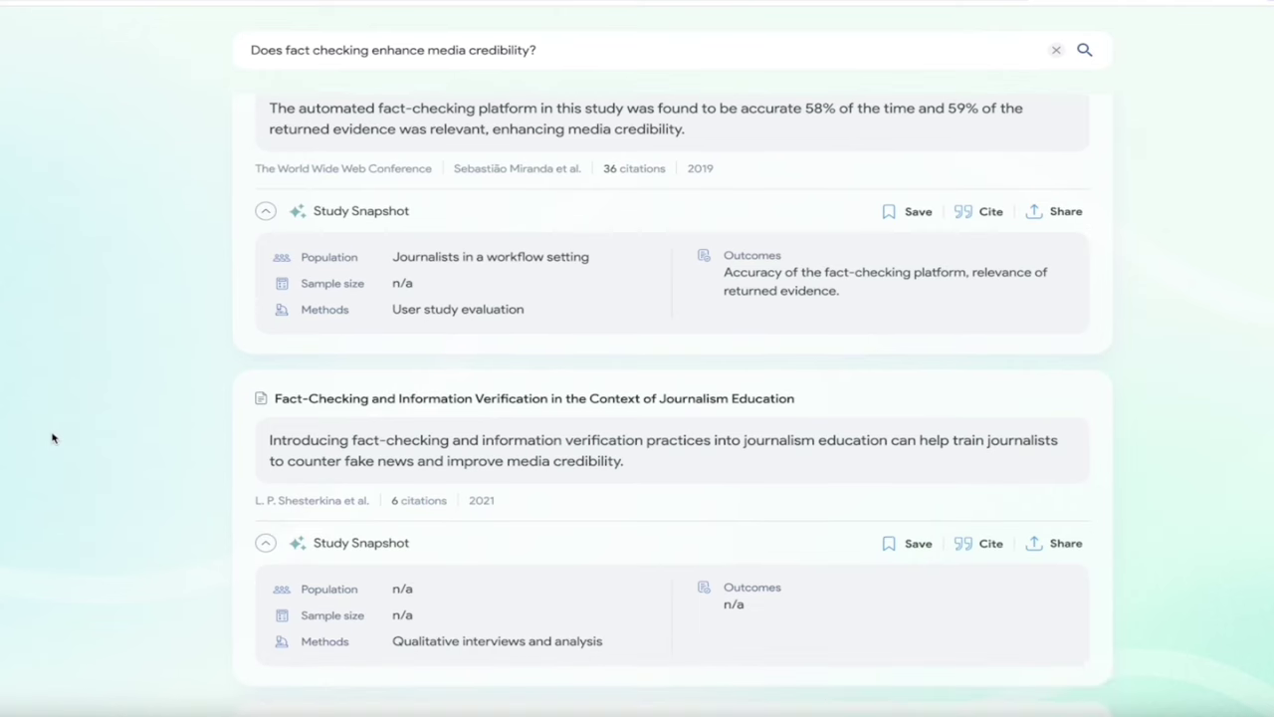